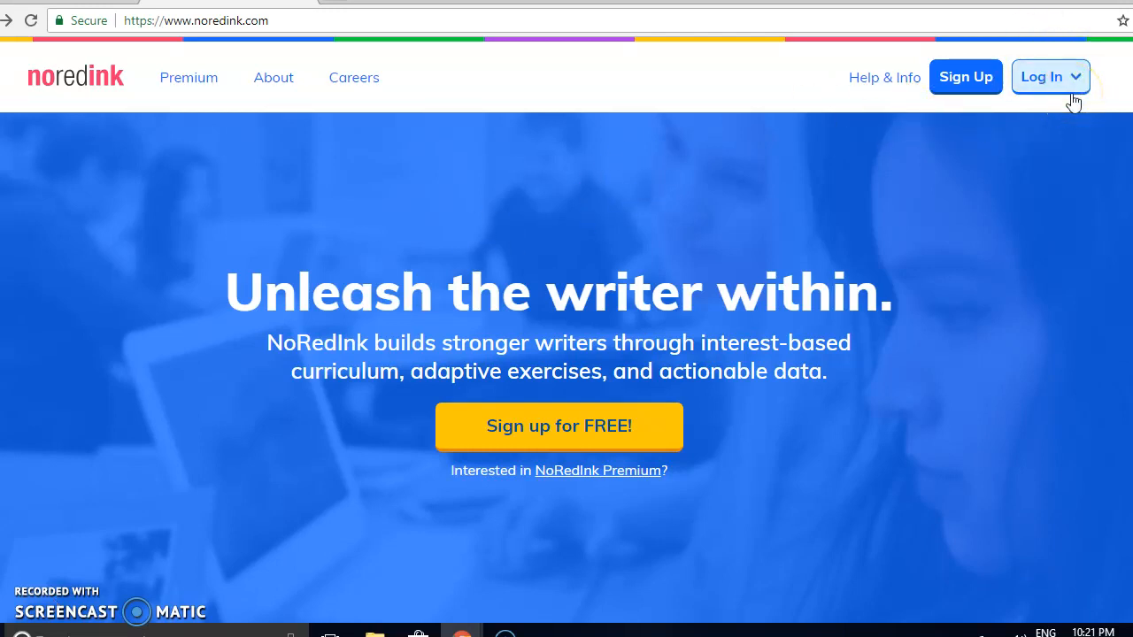
Step: Log in to the existing NoRedInk teacher account, replacing the rejected entry with the account password
click(1051, 76)
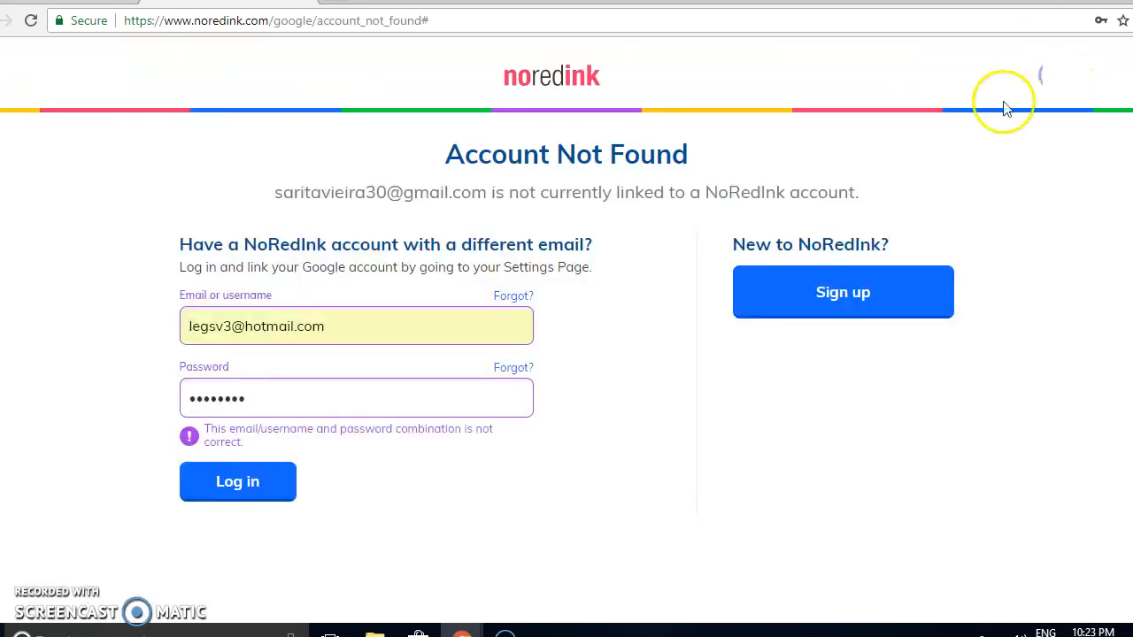
key(BackSpace)
key(BackSpace)
key(BackSpace)
key(BackSpace)
key(BackSpace)
key(BackSpace)
key(BackSpace)
key(BackSpace)
text(•••)
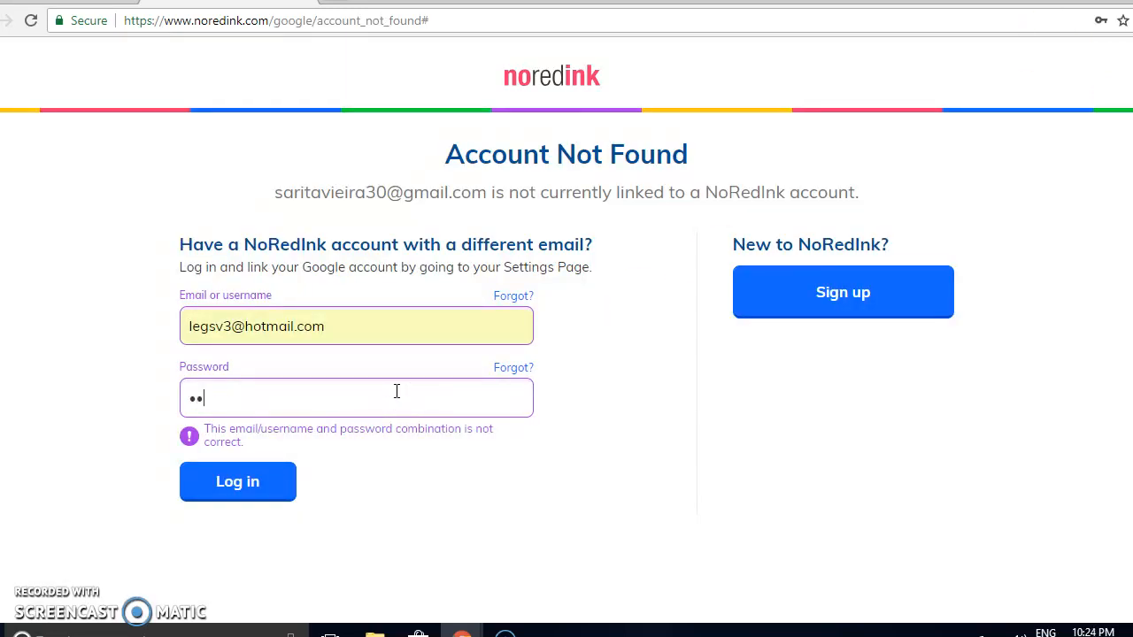
text(•)
click(276, 487)
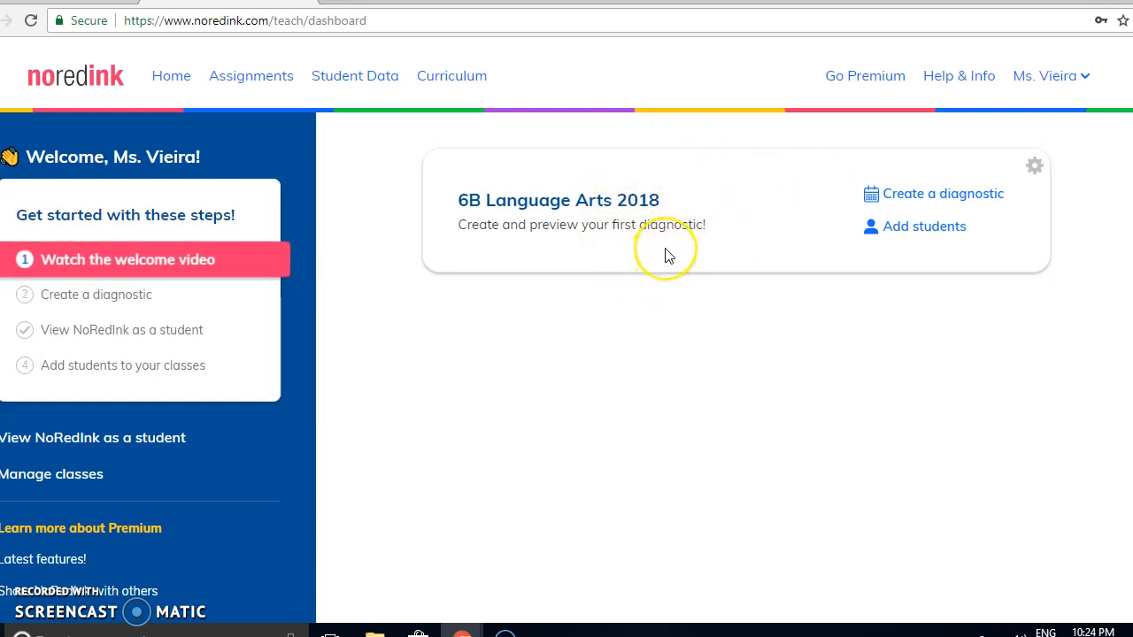
Step: View the ways to add students to 6B Language Arts 2018: invitation link, manual entry and class code
click(905, 235)
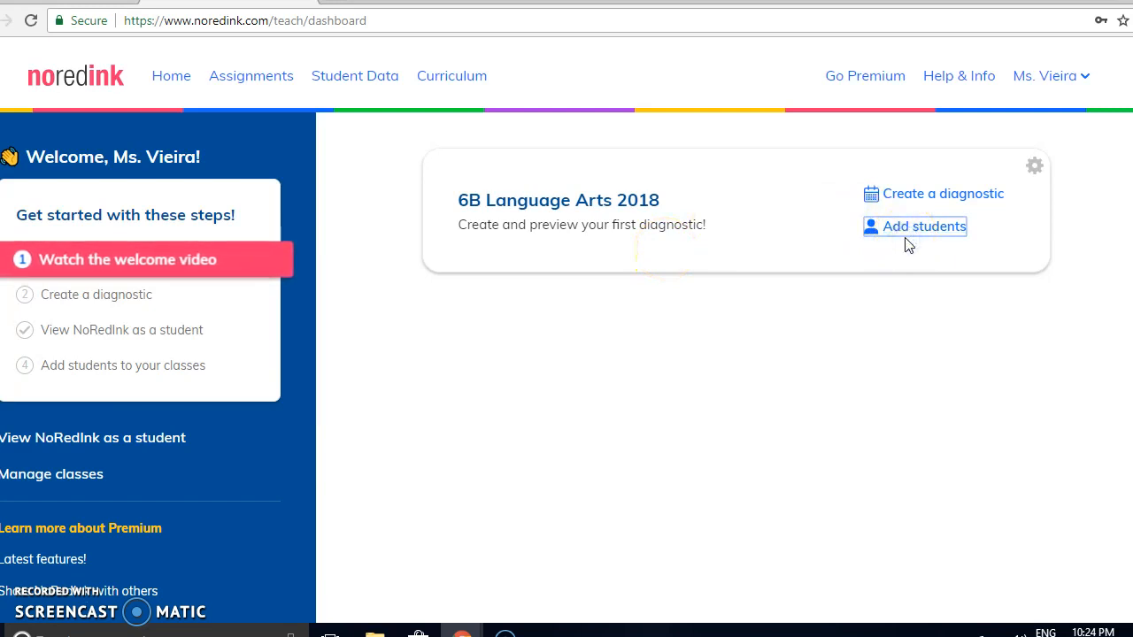
click(904, 234)
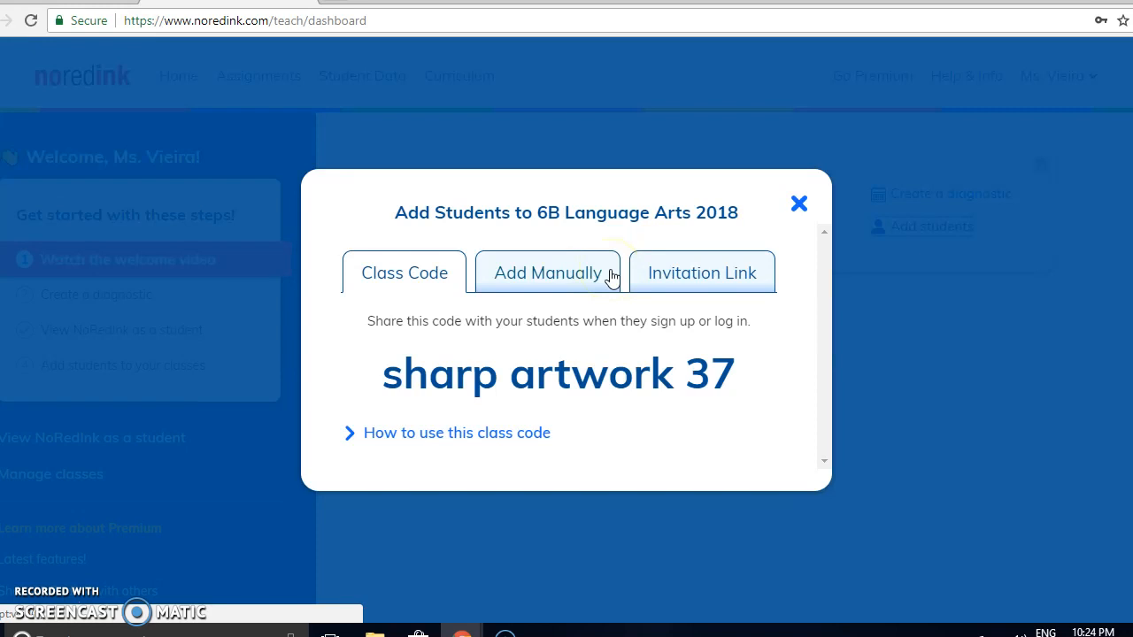
click(682, 276)
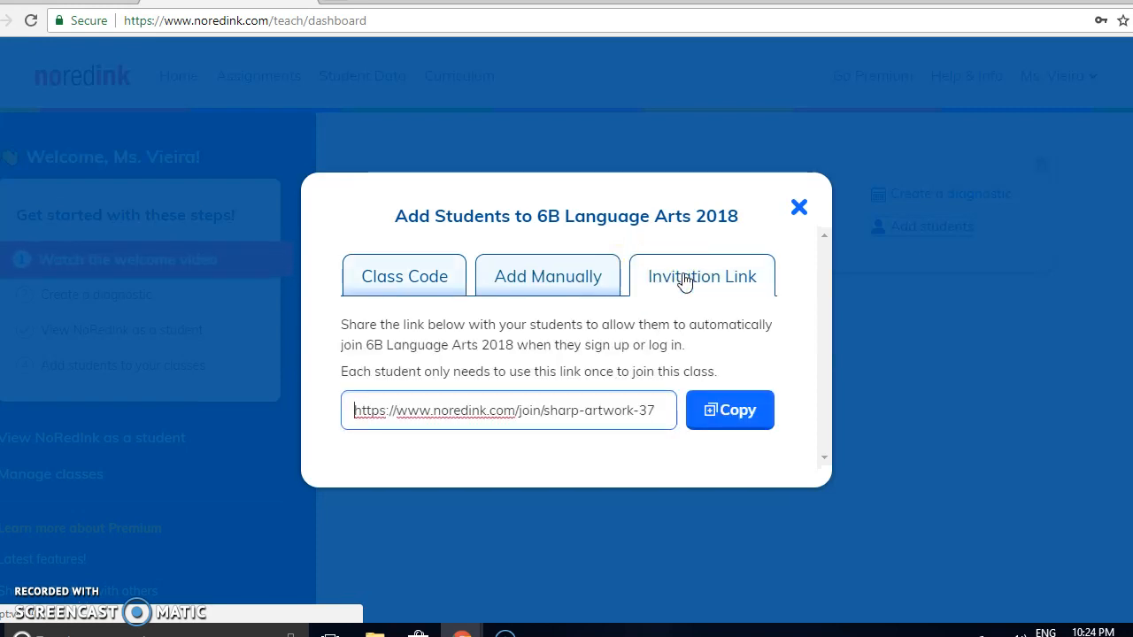
click(546, 285)
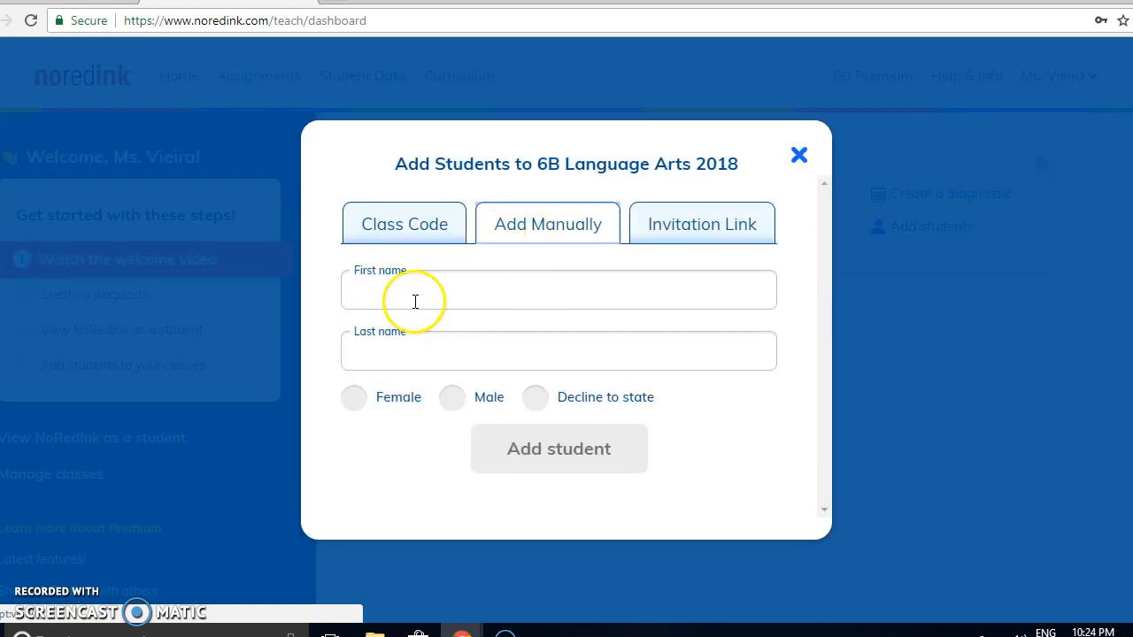
click(418, 228)
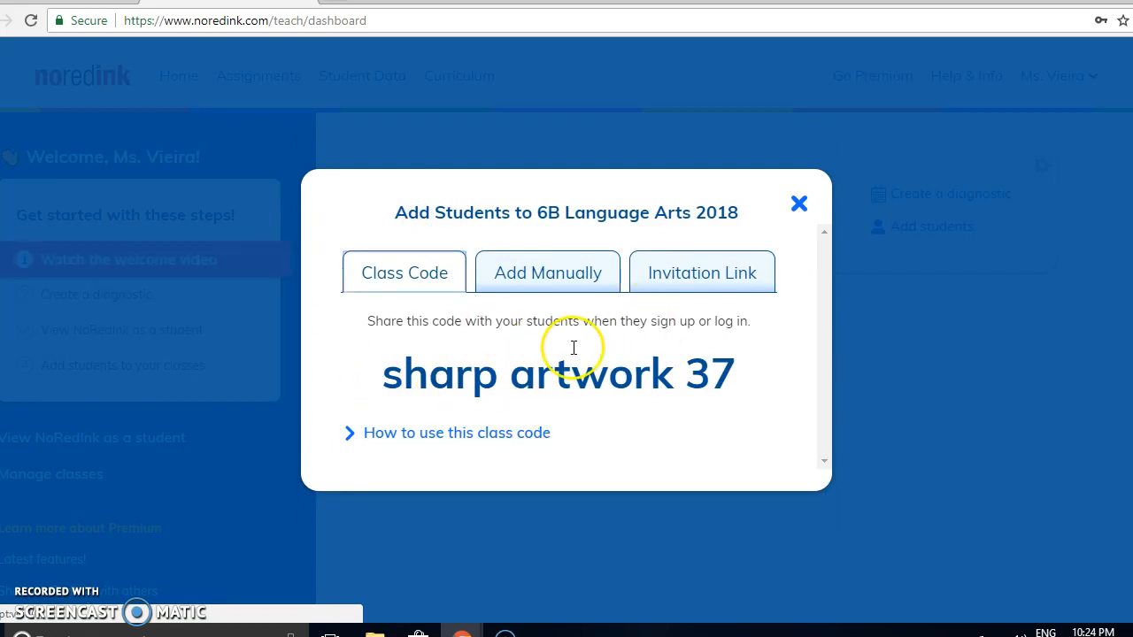
Step: Read the instructions on how students use the class code, and close the Add Students dialog
click(463, 433)
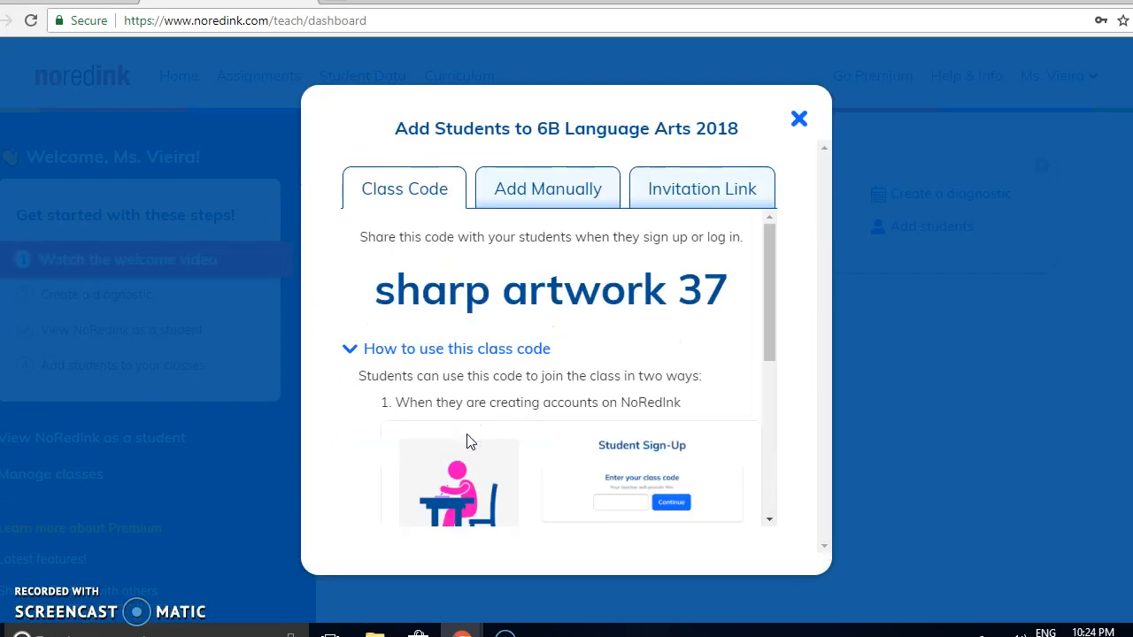
click(771, 325)
drag(771, 326, 773, 358)
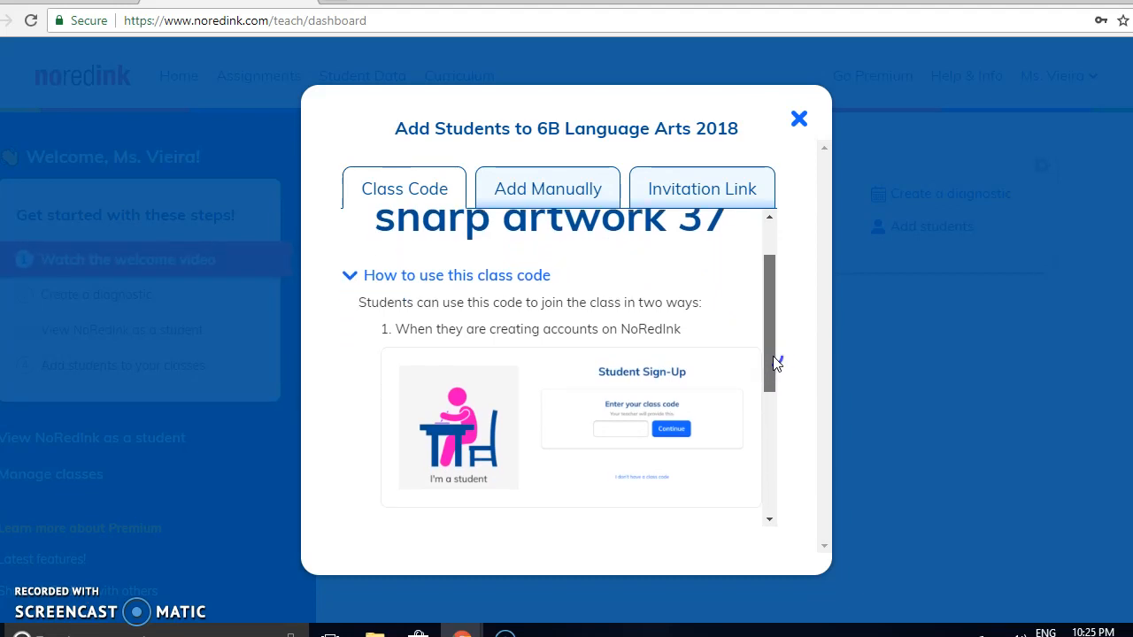
drag(773, 363, 779, 483)
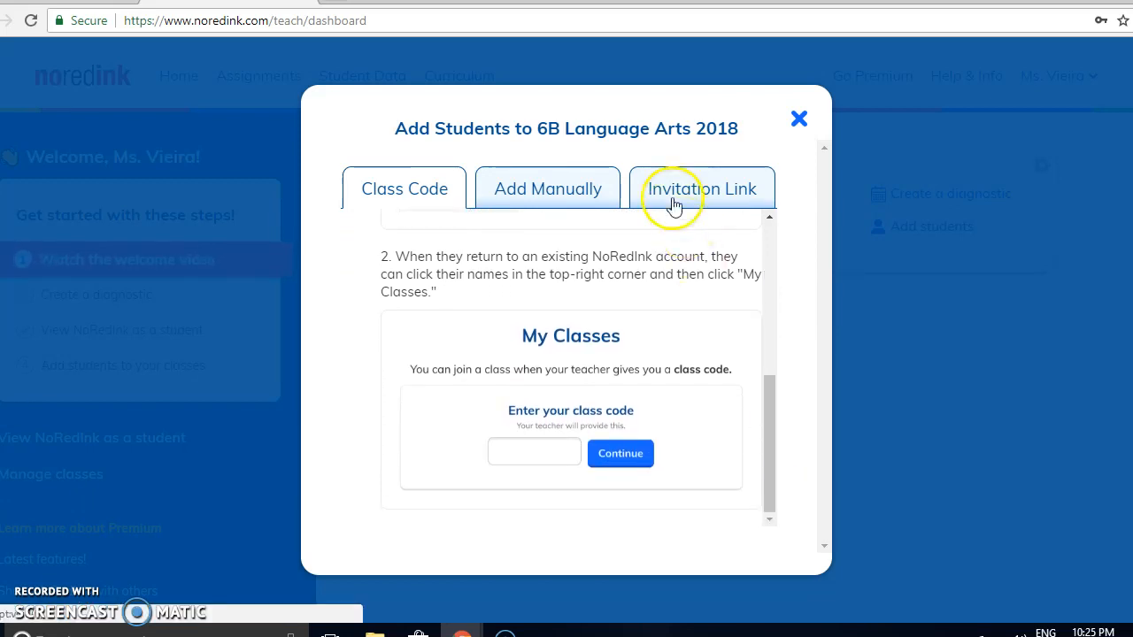
click(800, 119)
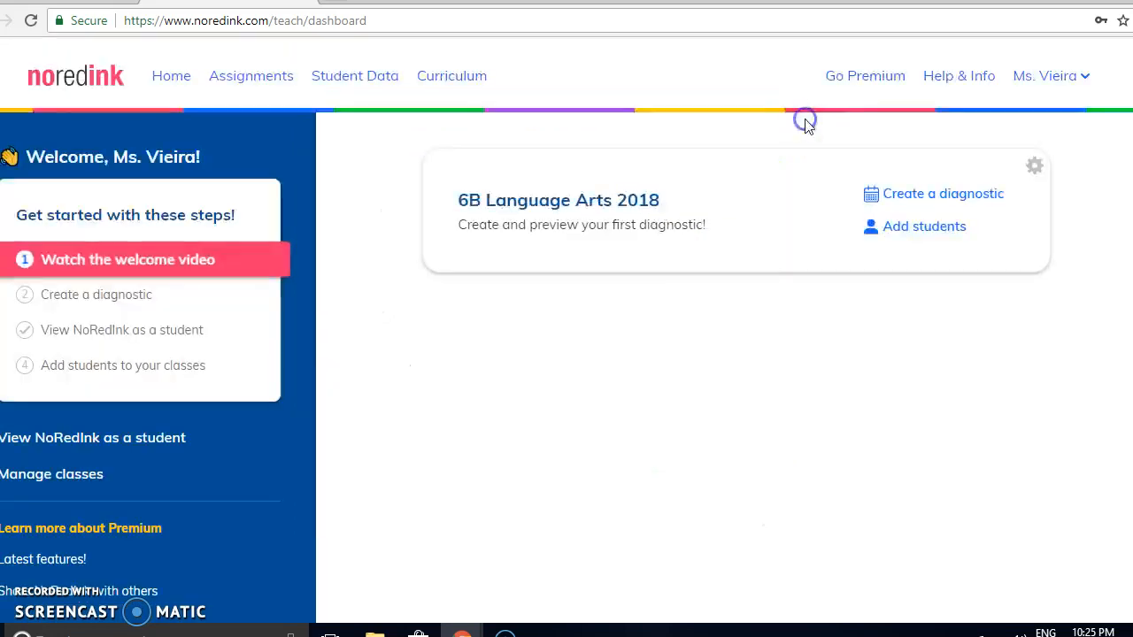
Step: Create a diagnostic for 6B Language Arts 2018 from the pre-made 4th-6th grade diagnostic
click(913, 193)
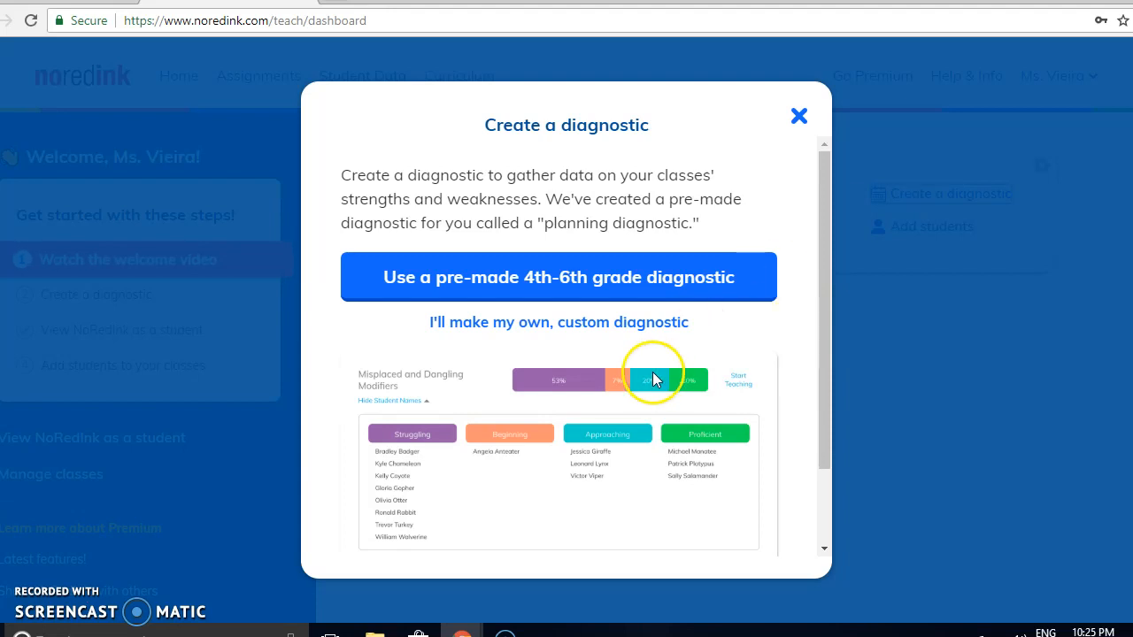
click(649, 277)
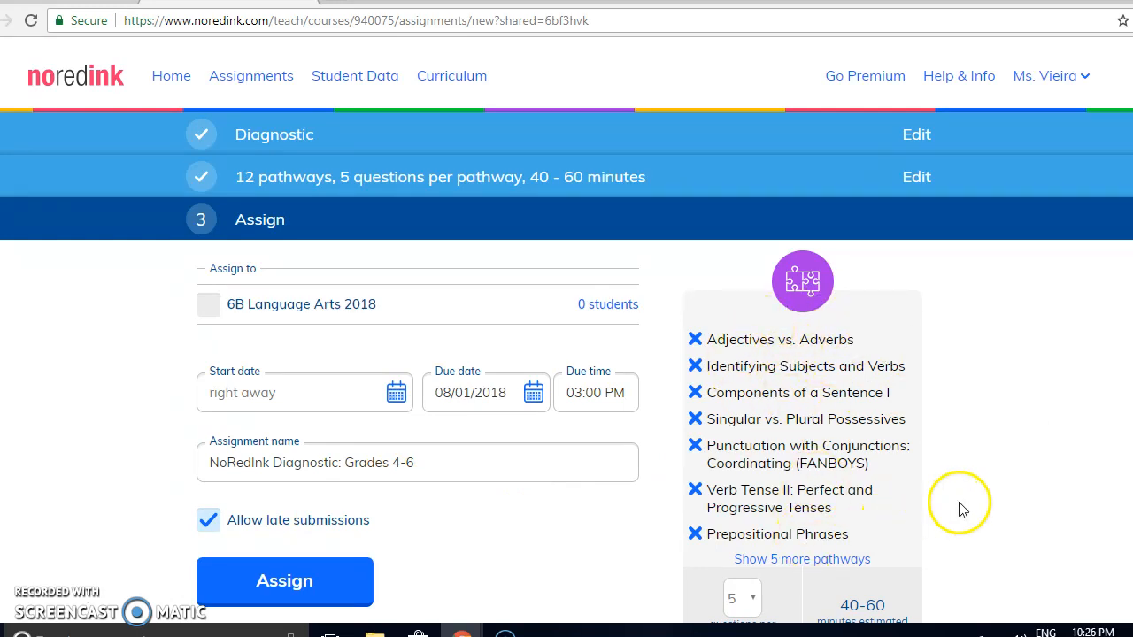
scroll(963, 510, down, 1)
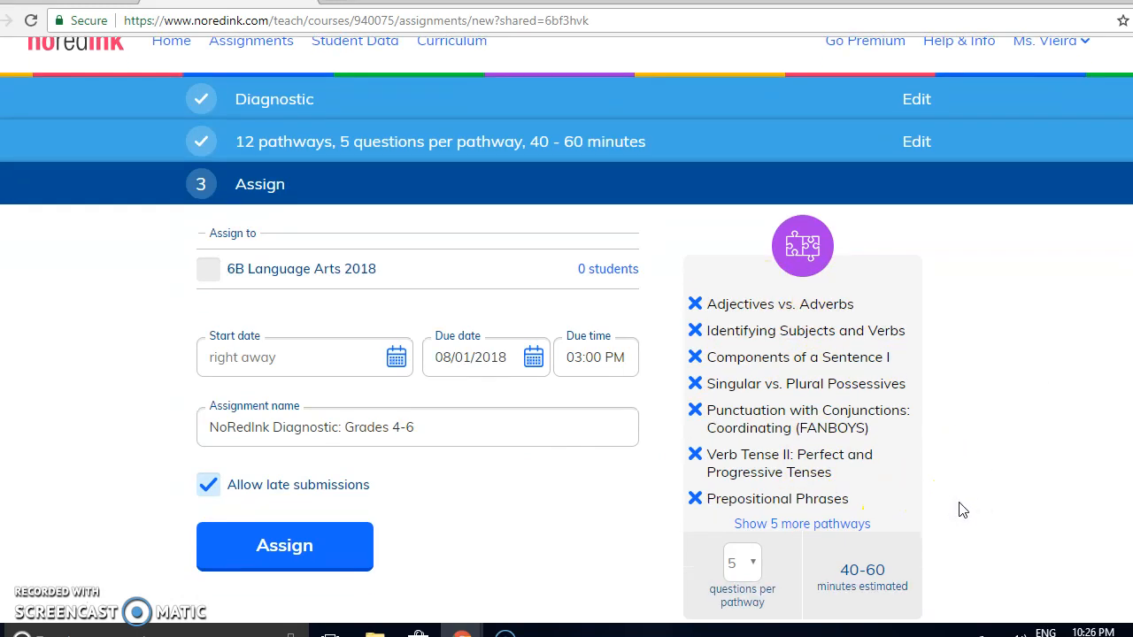
scroll(962, 509, down, 1)
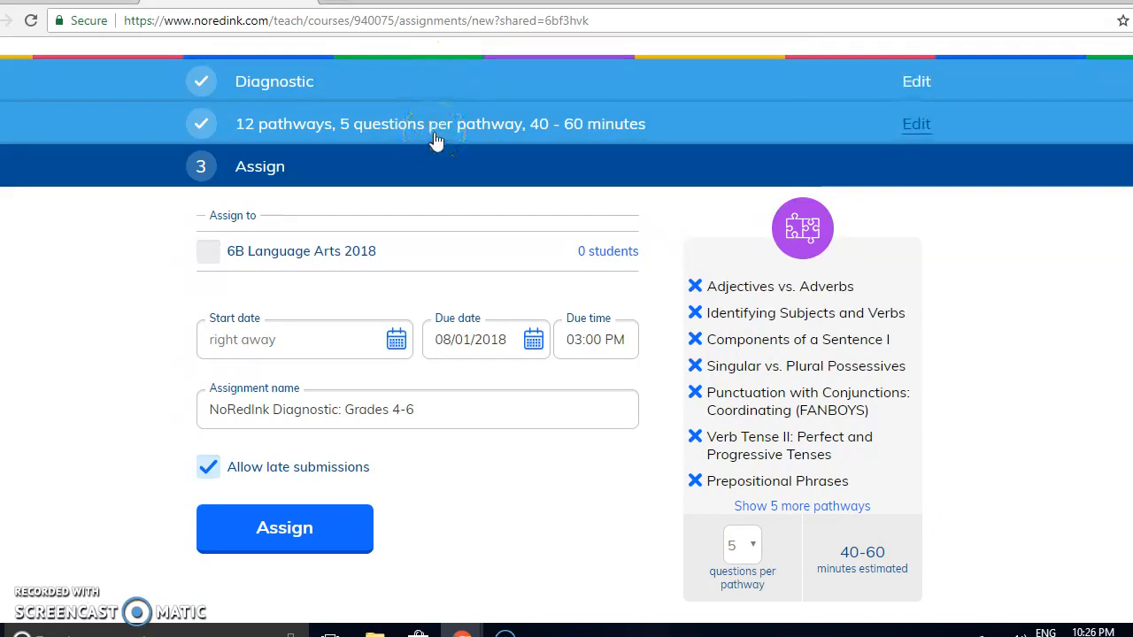
Step: Examine the full list of pathways selected in the diagnostic's content and return to the assignment settings
click(912, 124)
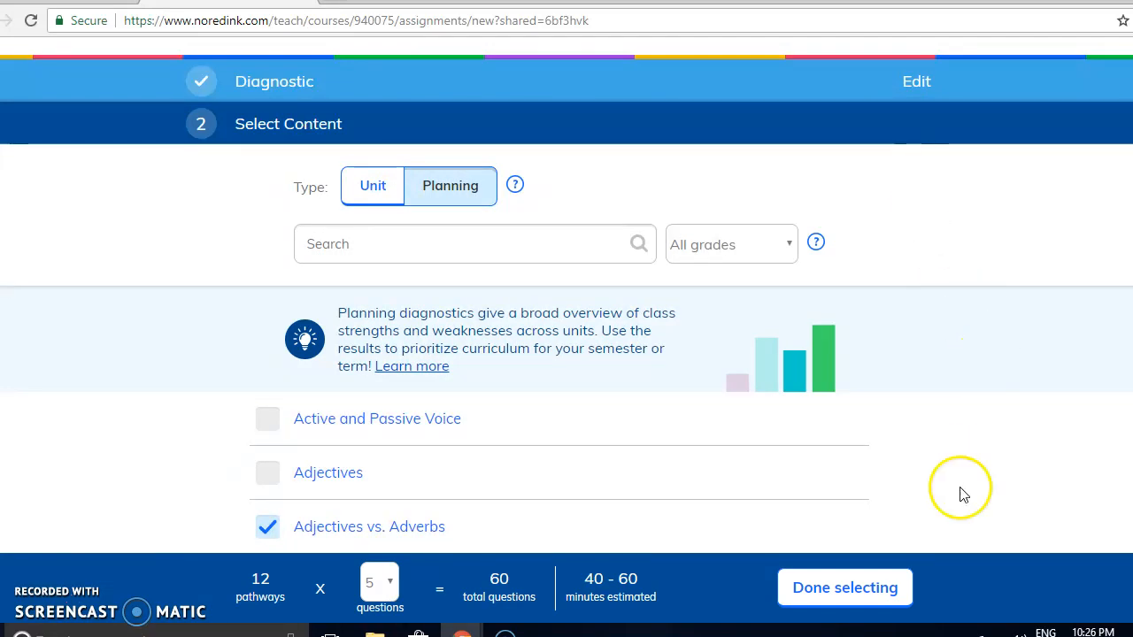
click(984, 440)
scroll(984, 440, down, 5)
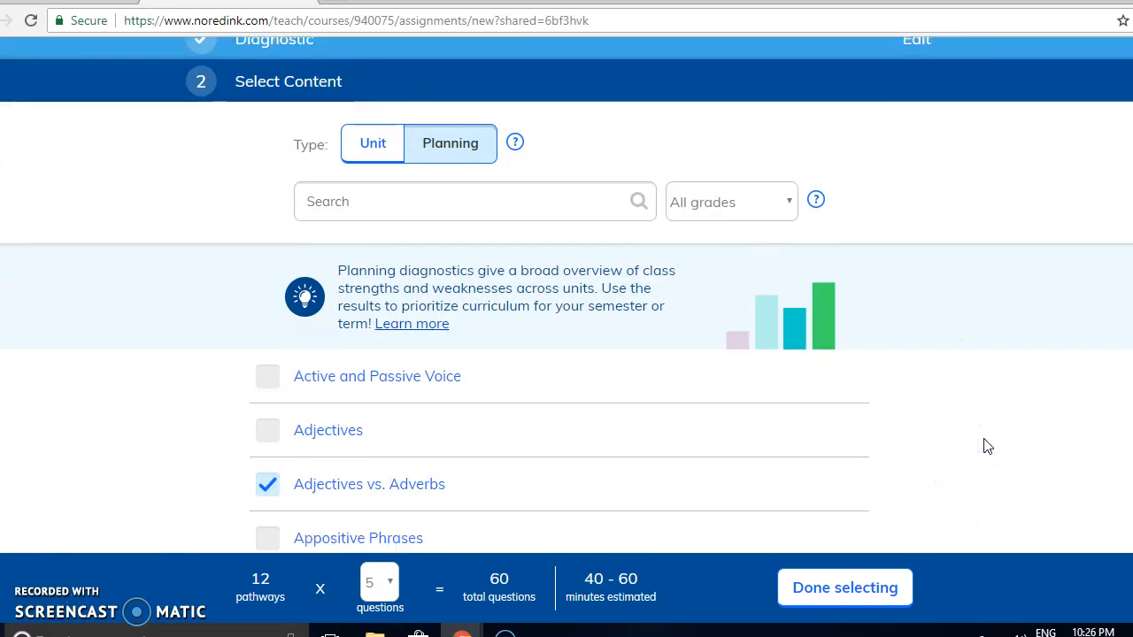
scroll(984, 440, down, 3)
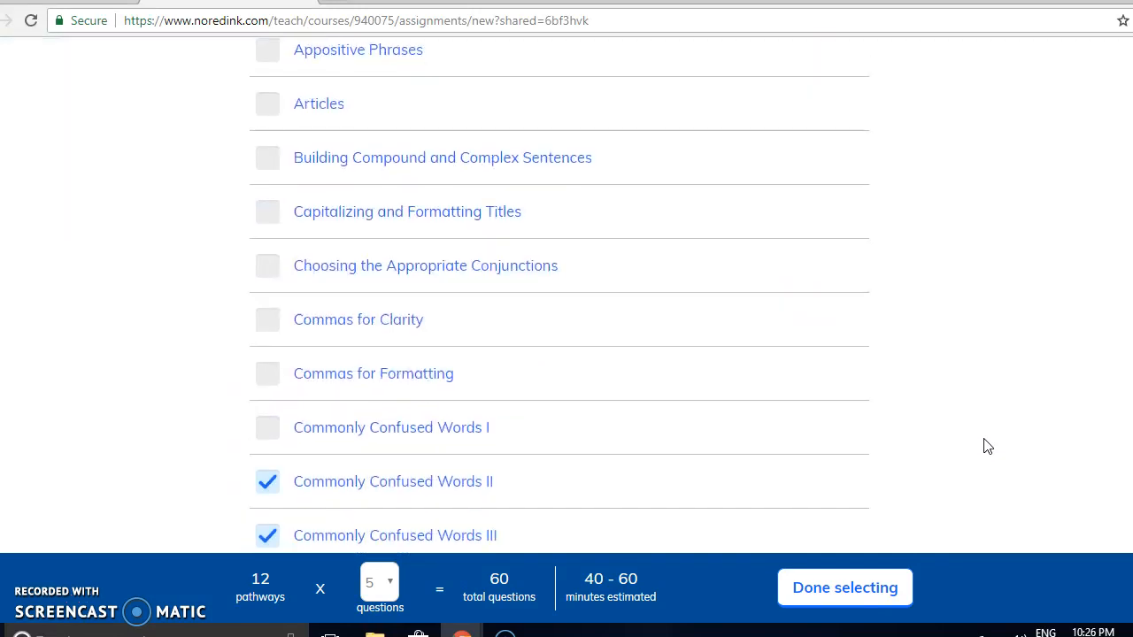
scroll(987, 447, down, 4)
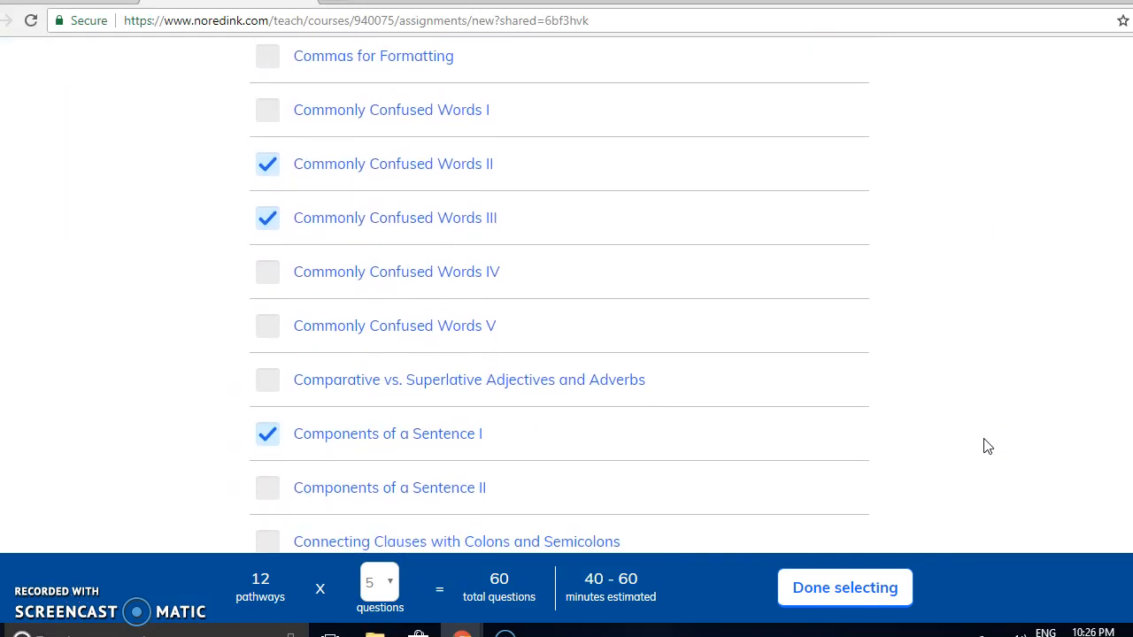
scroll(987, 447, down, 6)
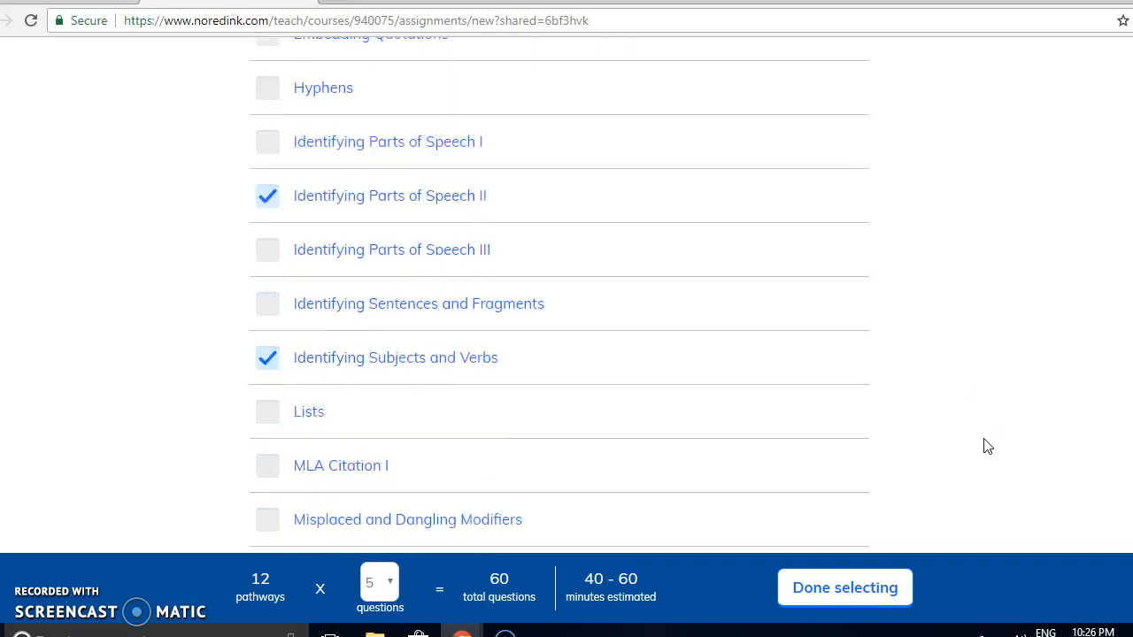
scroll(987, 447, down, 2)
scroll(987, 447, down, 5)
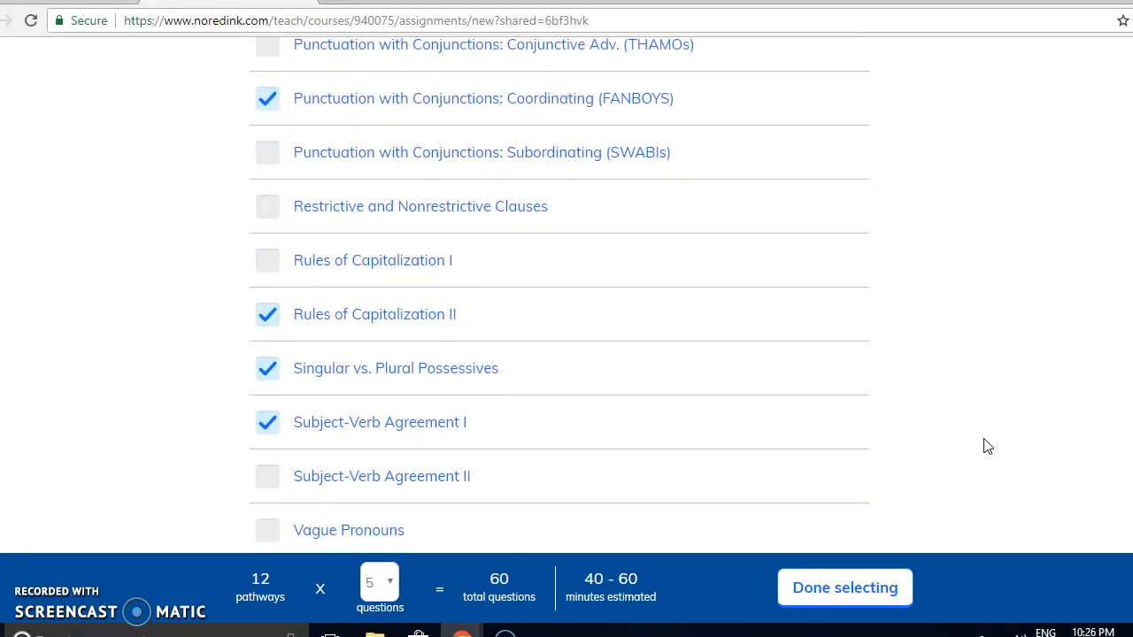
scroll(988, 447, down, 2)
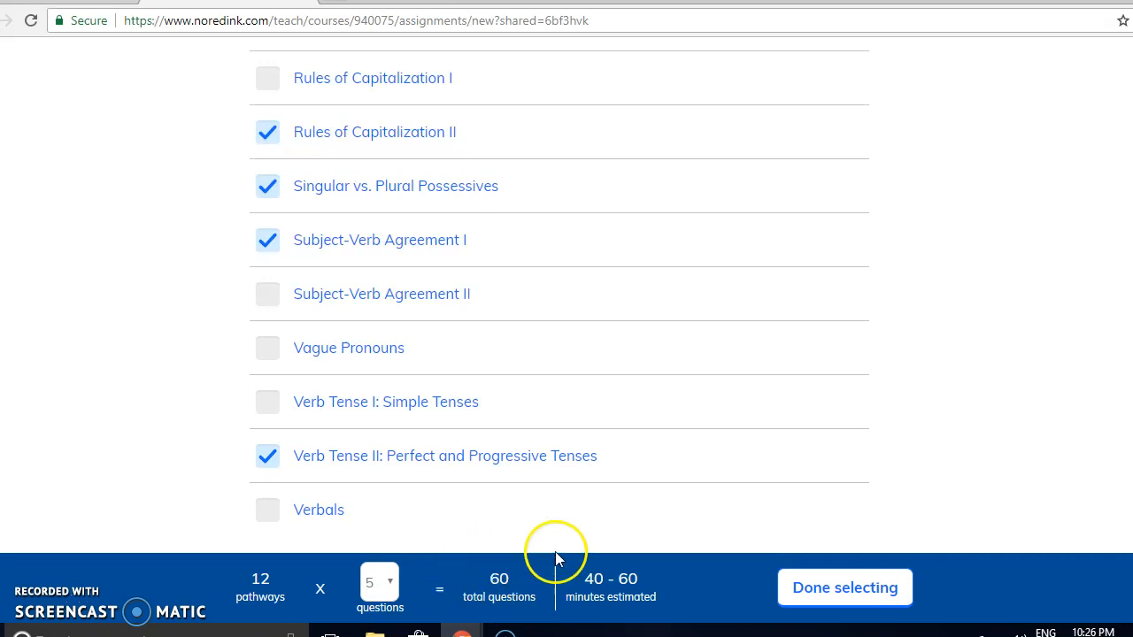
click(827, 599)
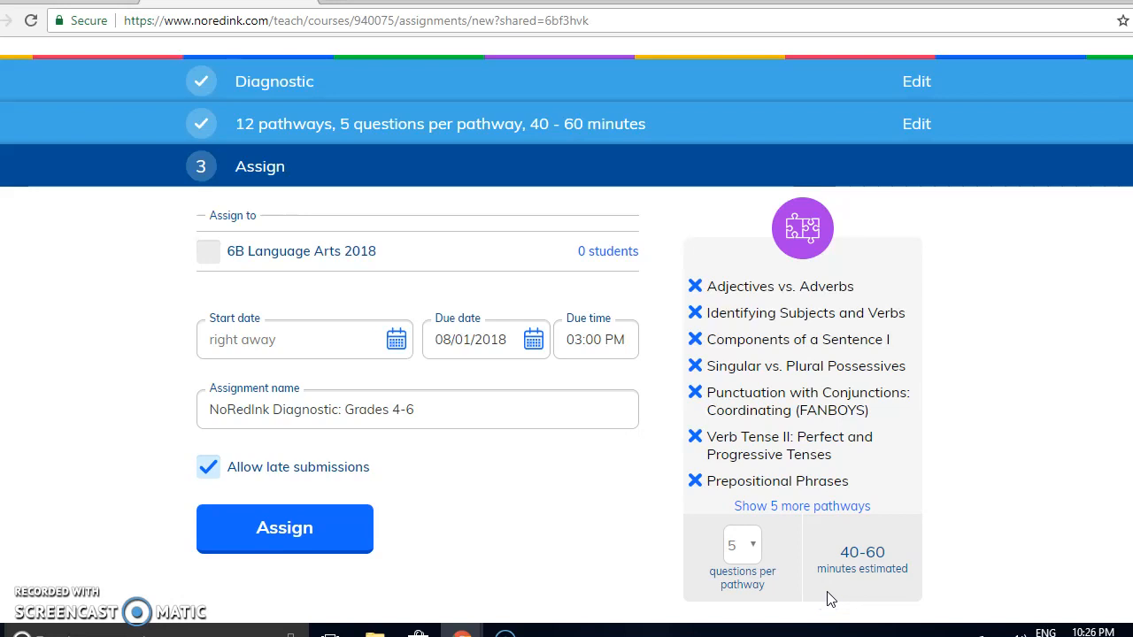
Step: Assign the NoRedInk Diagnostic: Grades 4-6 to the 6B Language Arts 2018 class
click(298, 527)
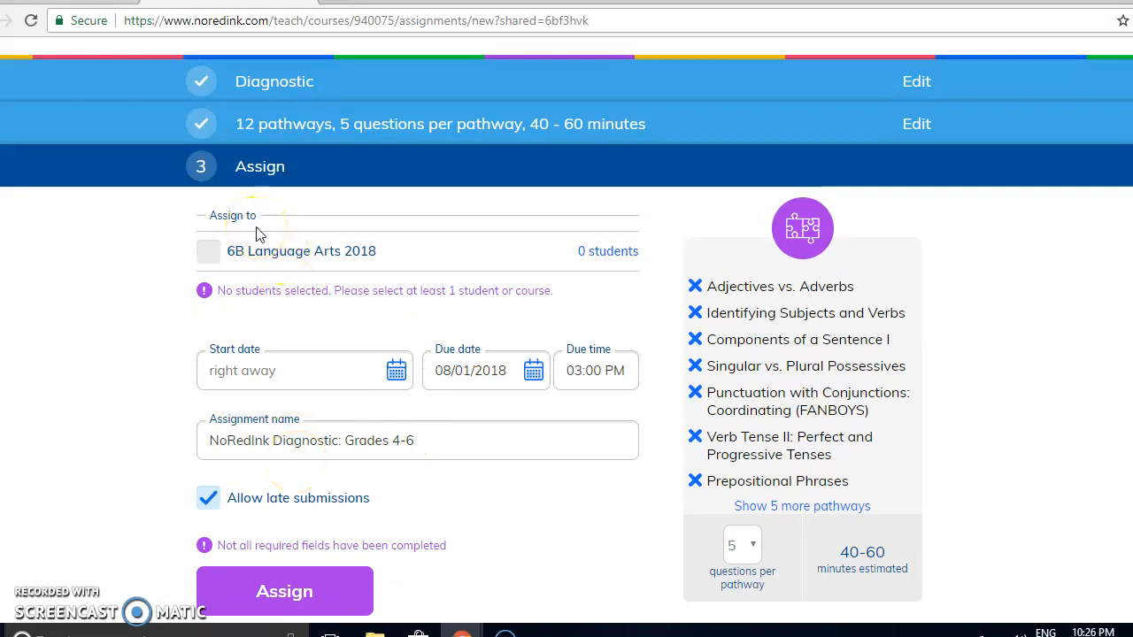
click(210, 253)
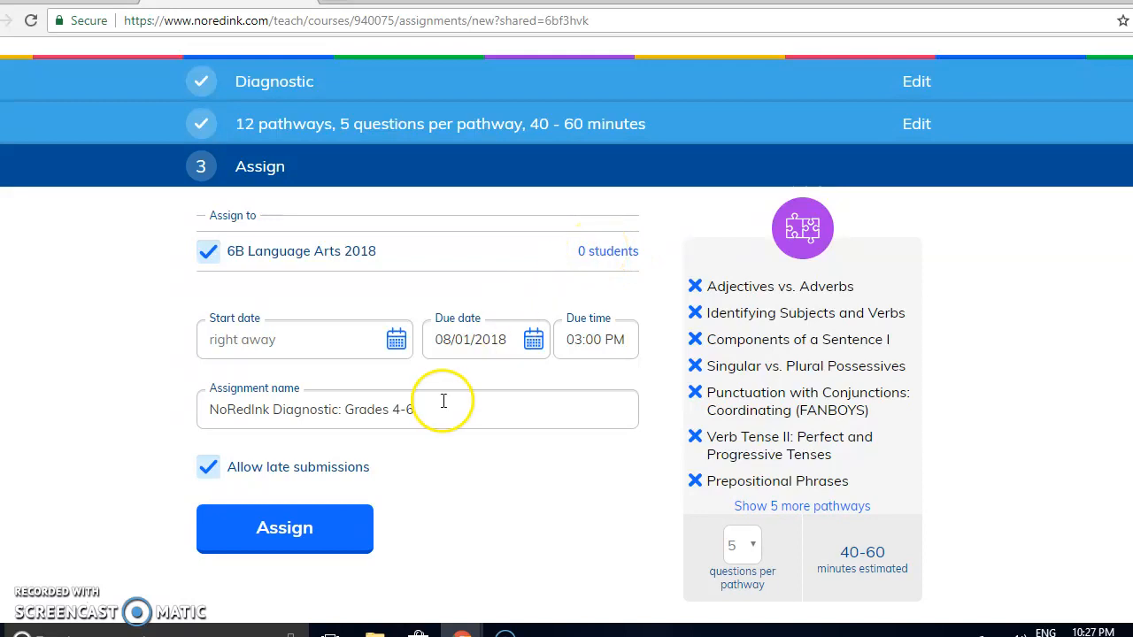
click(331, 524)
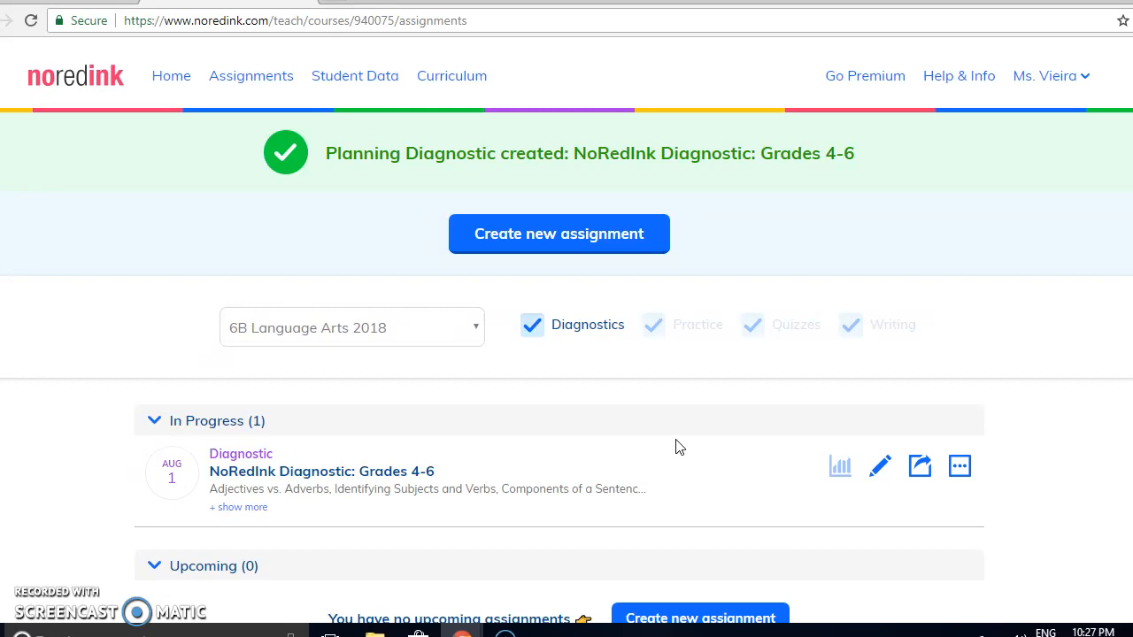
Step: Start a new assignment for the class and choose Practice as its type
click(1074, 410)
scroll(1074, 416, down, 3)
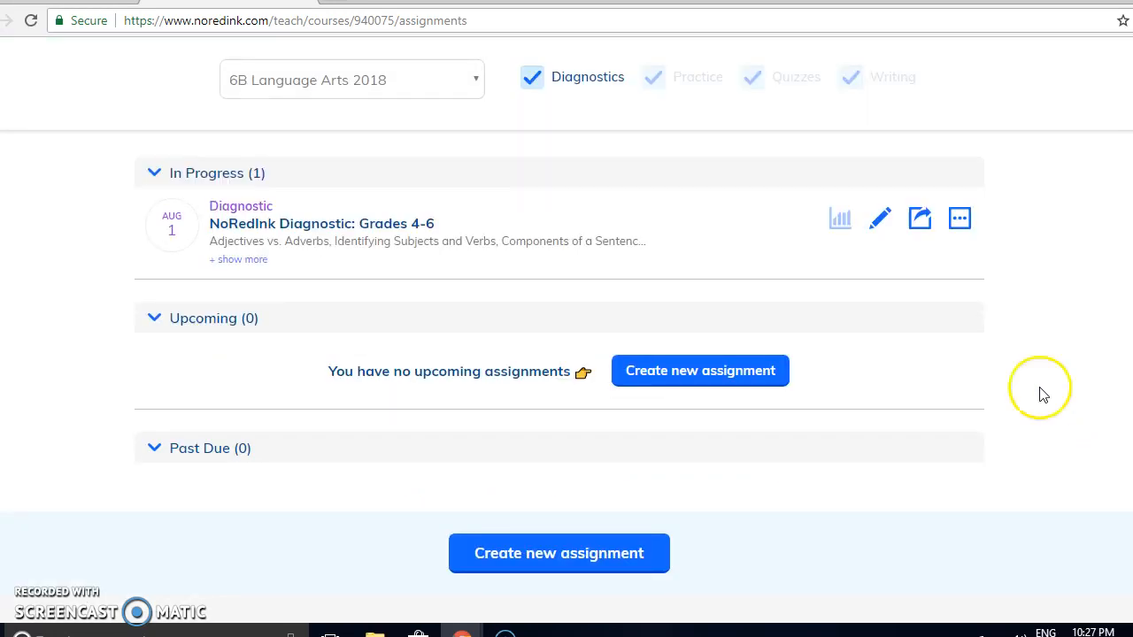
click(715, 387)
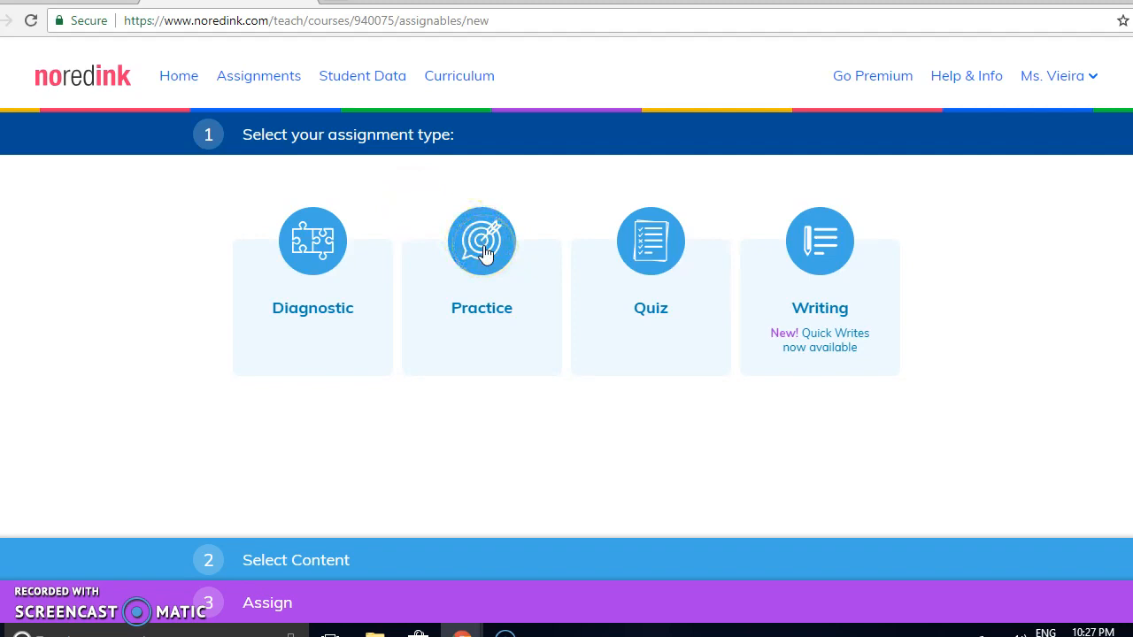
click(604, 247)
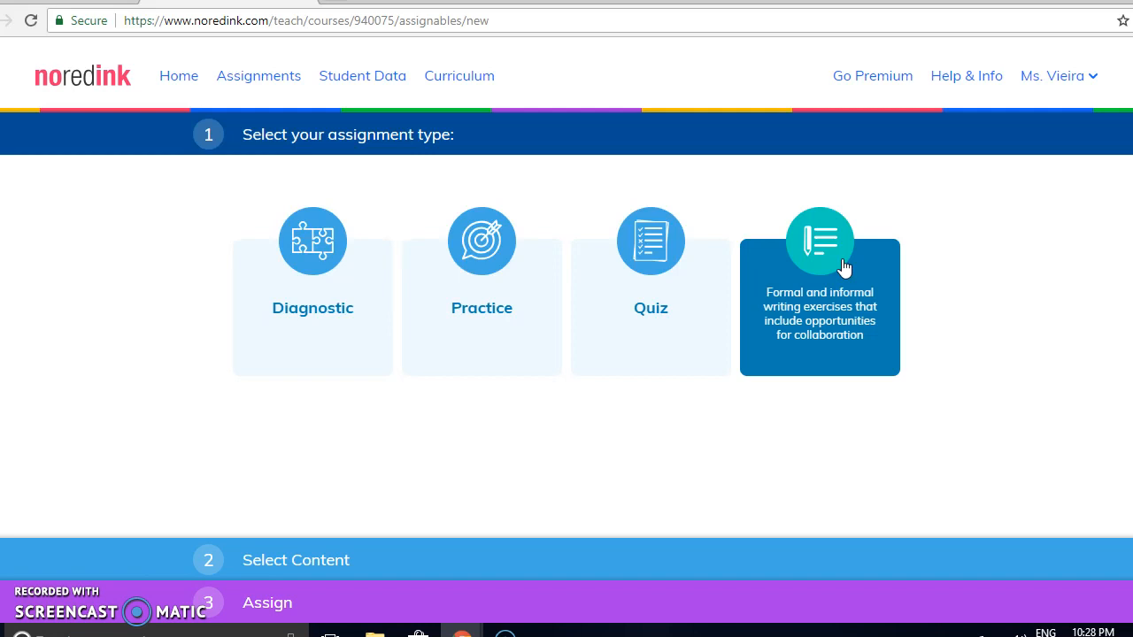
click(487, 234)
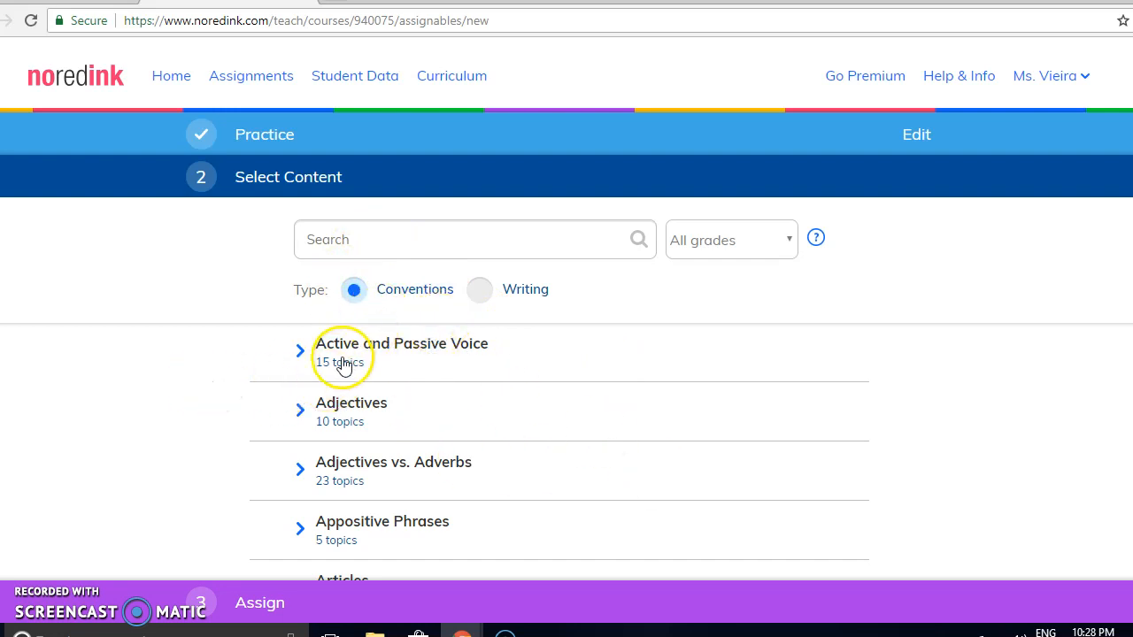
Step: Expand the Adjectives topics and view the sample lesson for "What Does the Adjective Describe?"
click(342, 420)
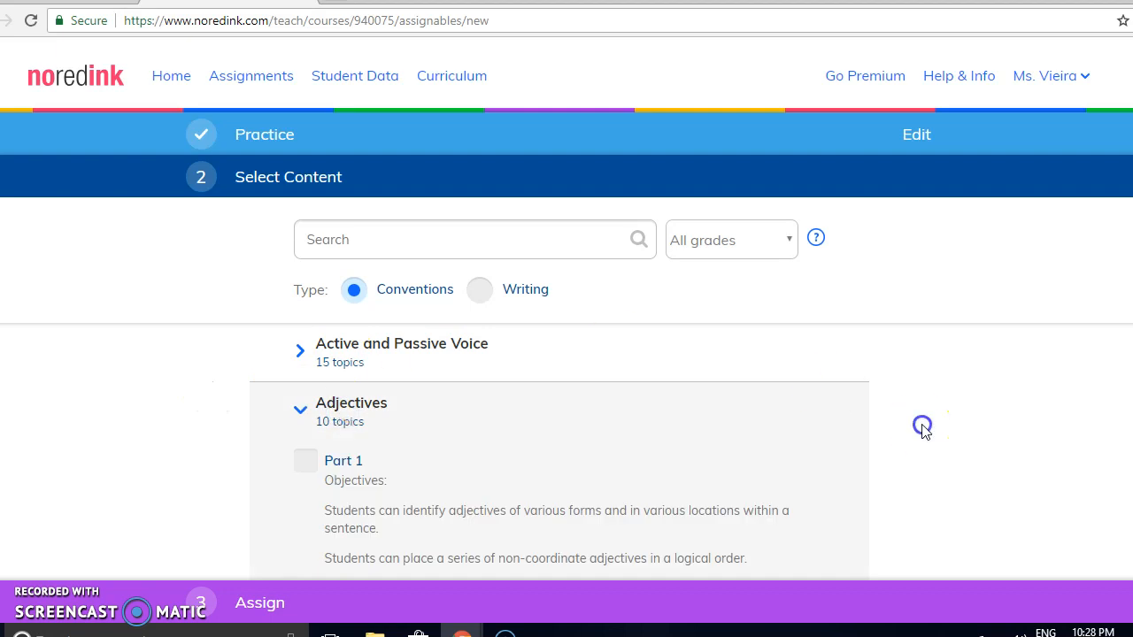
scroll(924, 431, down, 1)
scroll(925, 432, down, 3)
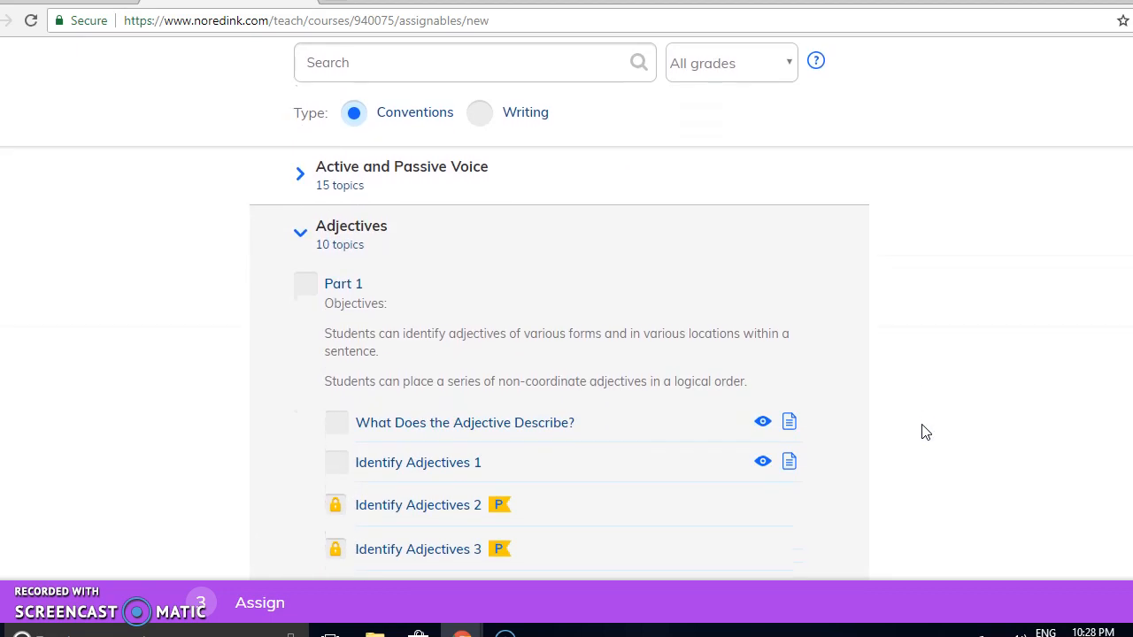
click(398, 328)
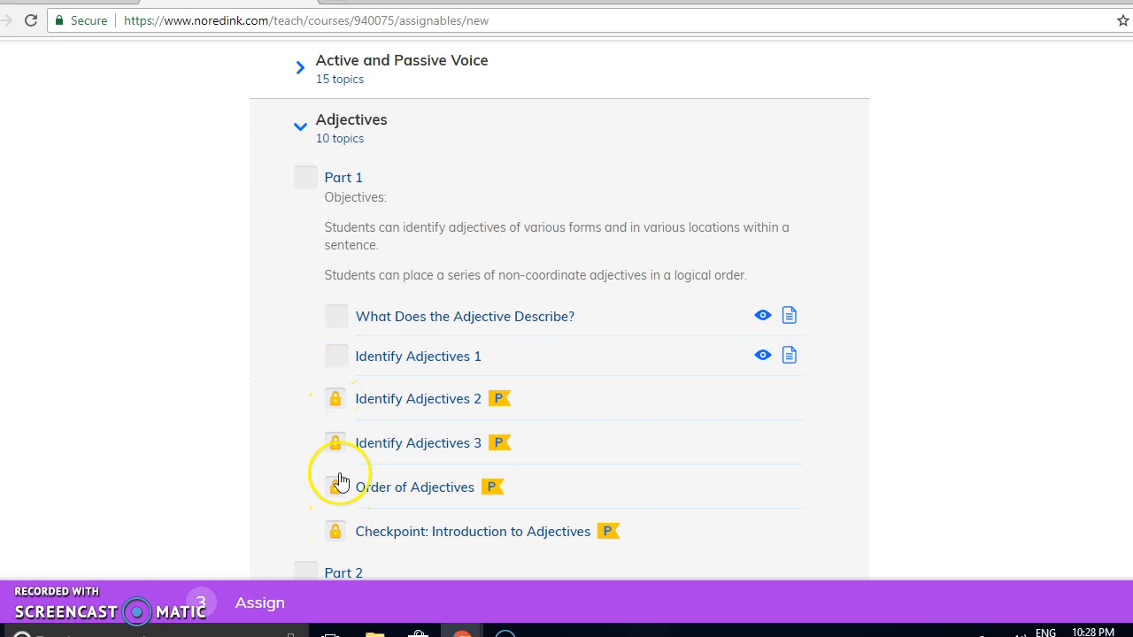
click(789, 315)
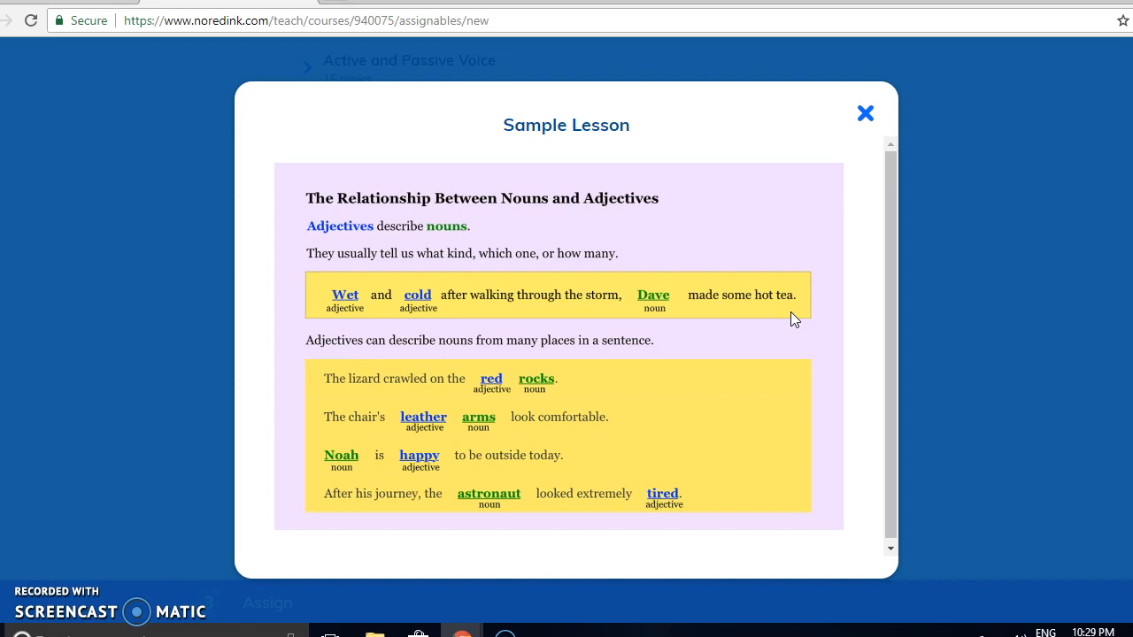
Step: Close the sample lesson and preview the sample question for "What Does the Adjective Describe?", then return to the topic list
click(881, 142)
click(863, 114)
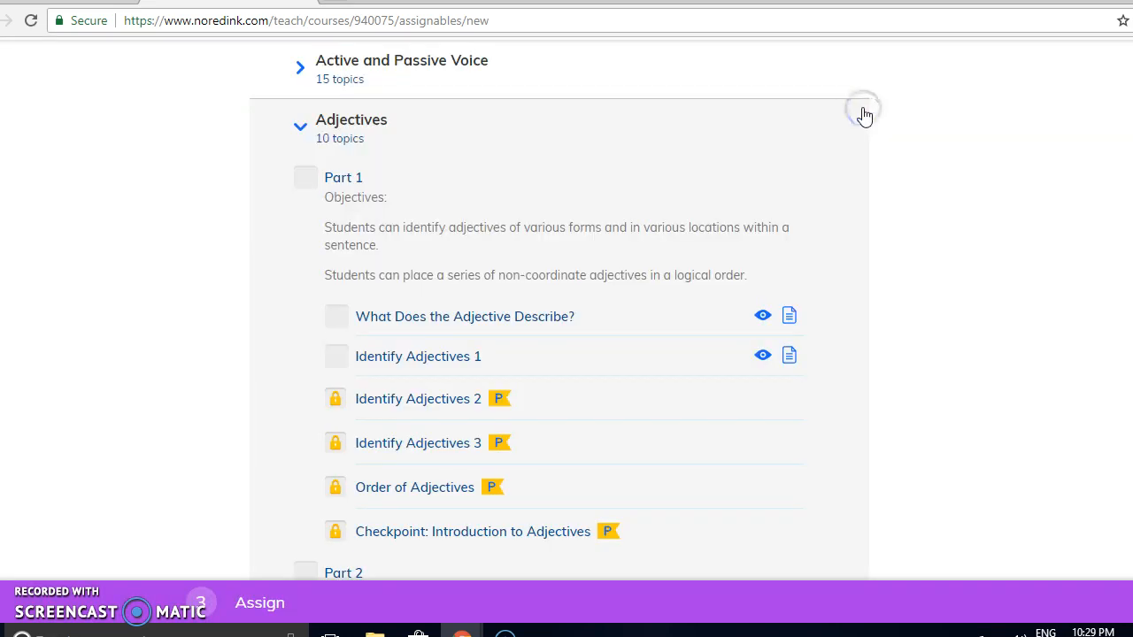
click(763, 319)
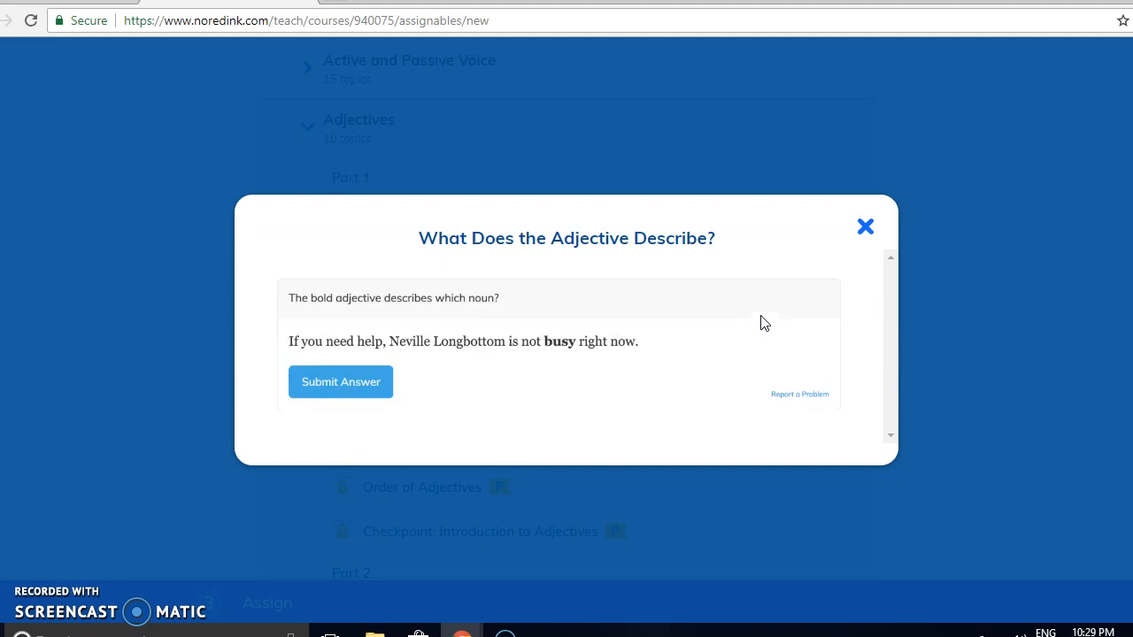
click(592, 358)
click(417, 343)
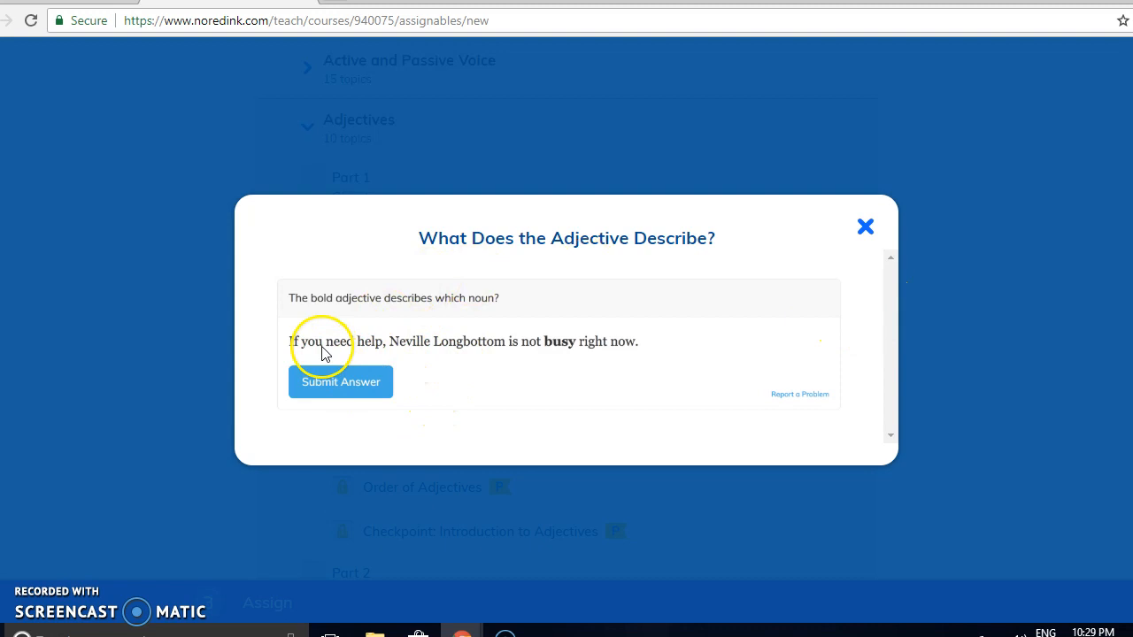
click(340, 389)
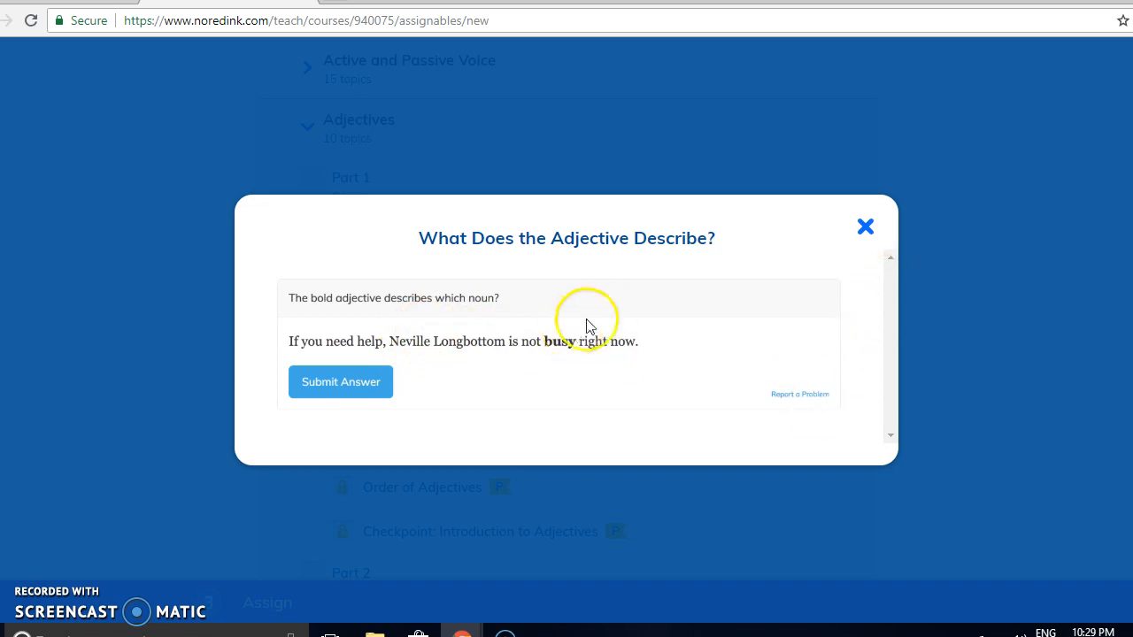
click(864, 228)
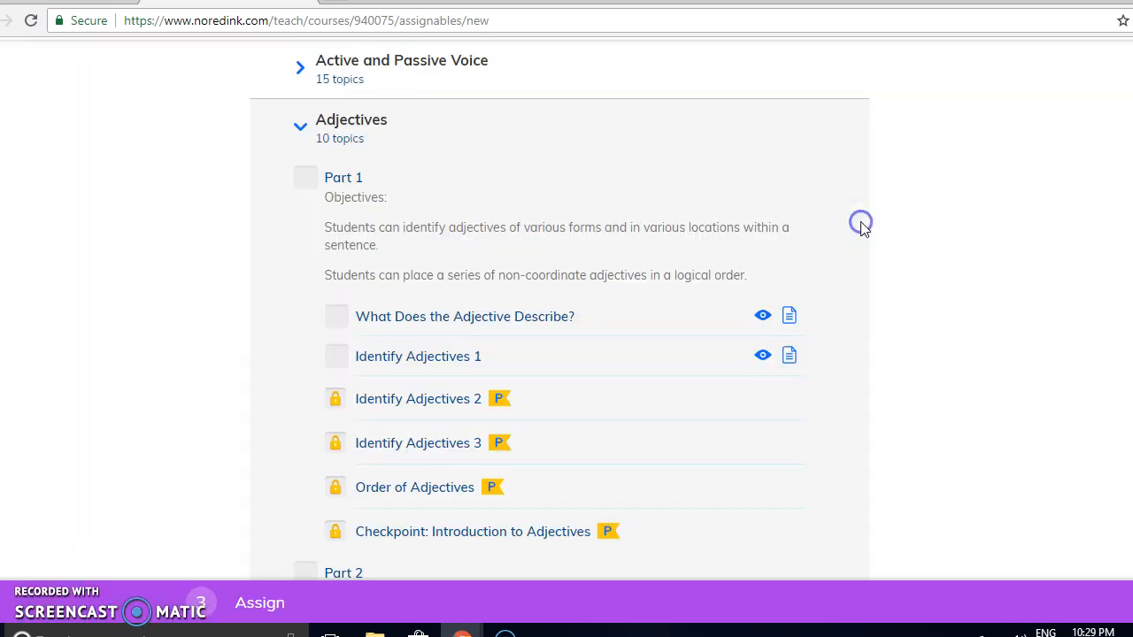
Step: Select "What Does the Adjective Describe?" and assign it to 6B Language Arts 2018 as a practice named Adjectives
click(404, 314)
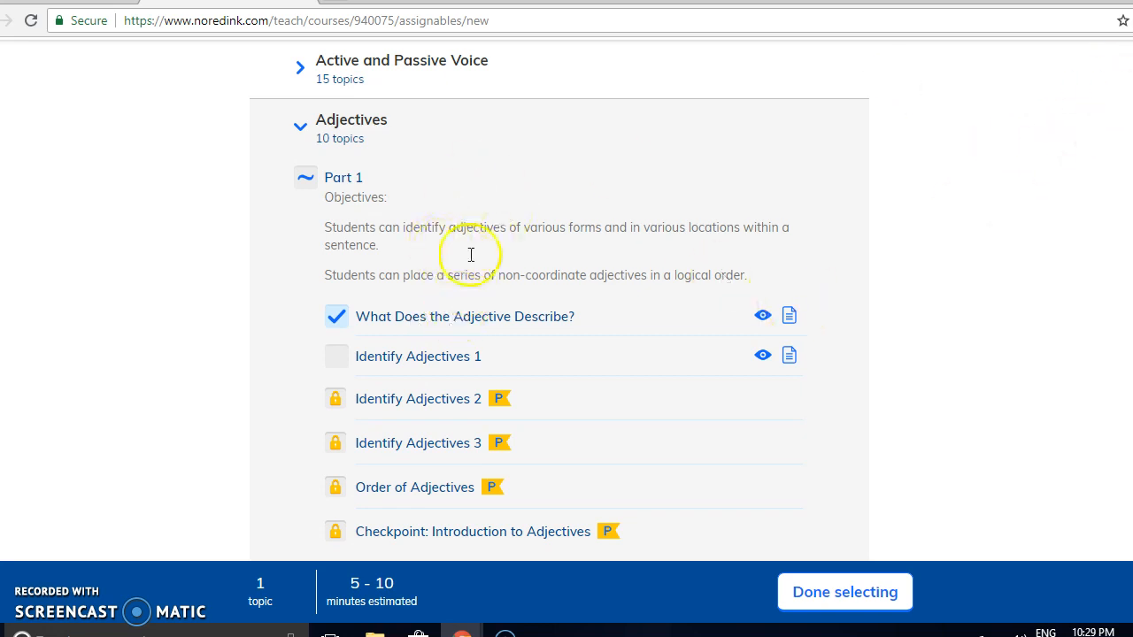
click(812, 598)
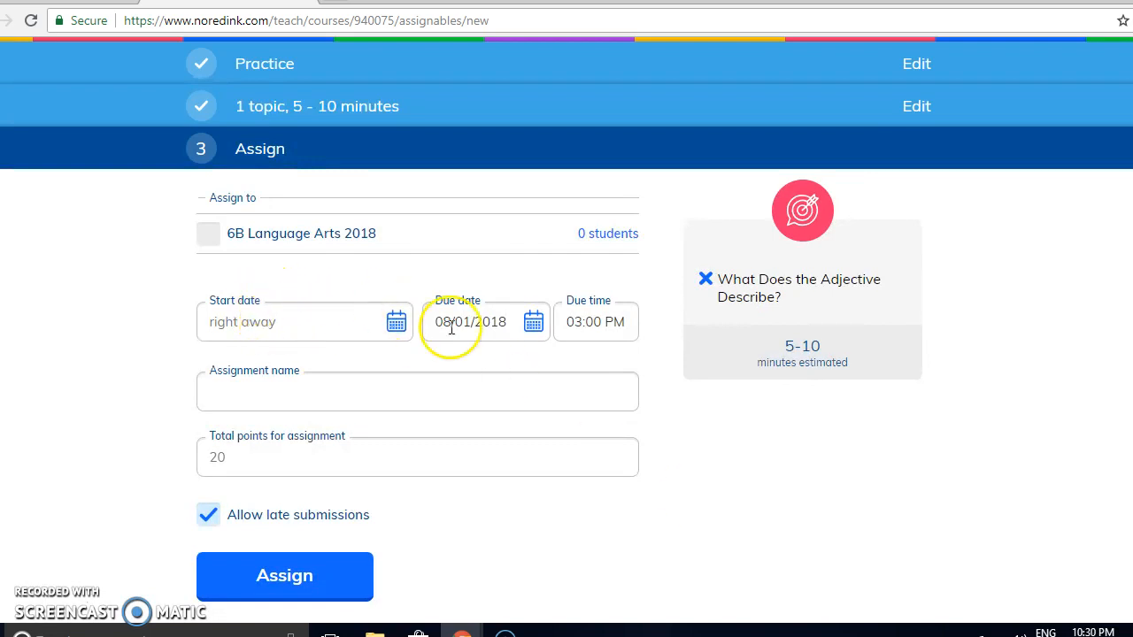
click(209, 236)
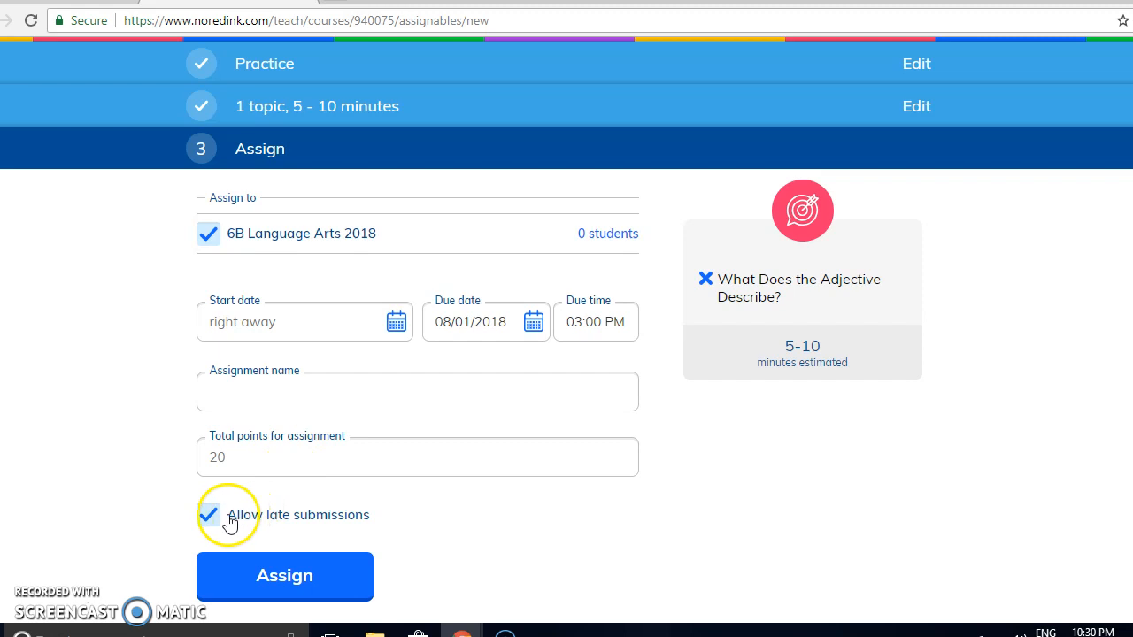
click(286, 574)
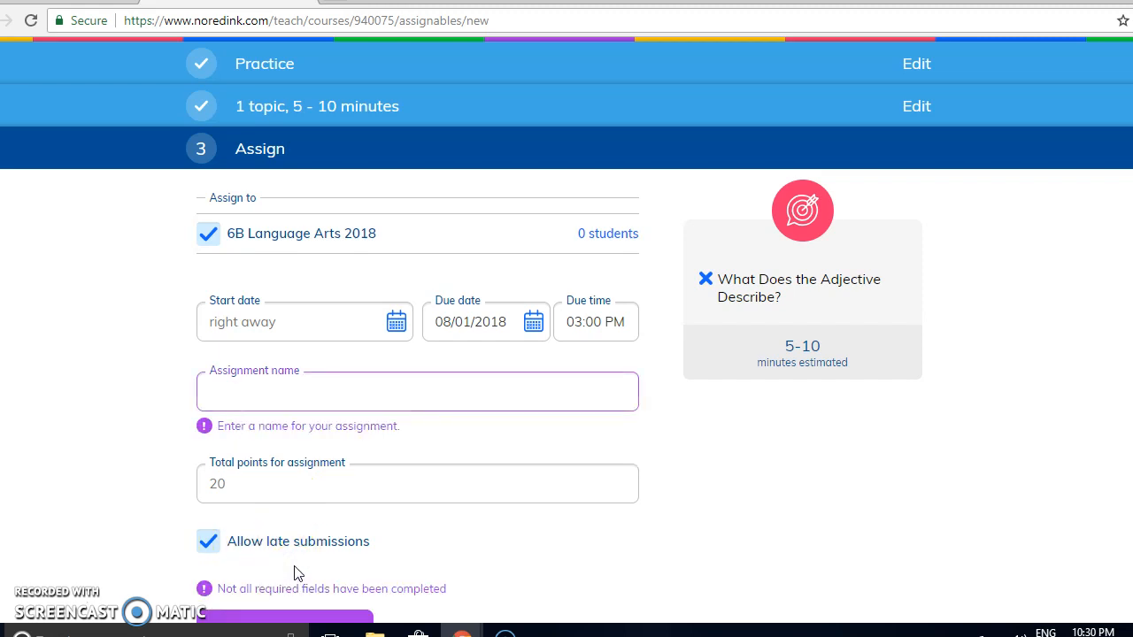
click(245, 398)
text(Adjectives)
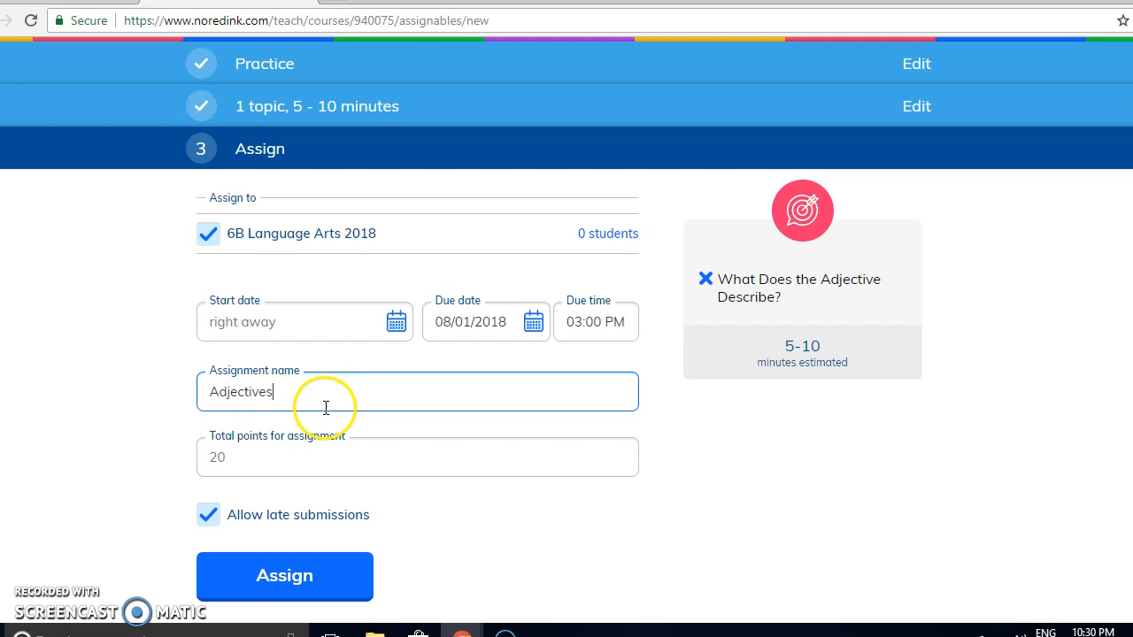
click(287, 577)
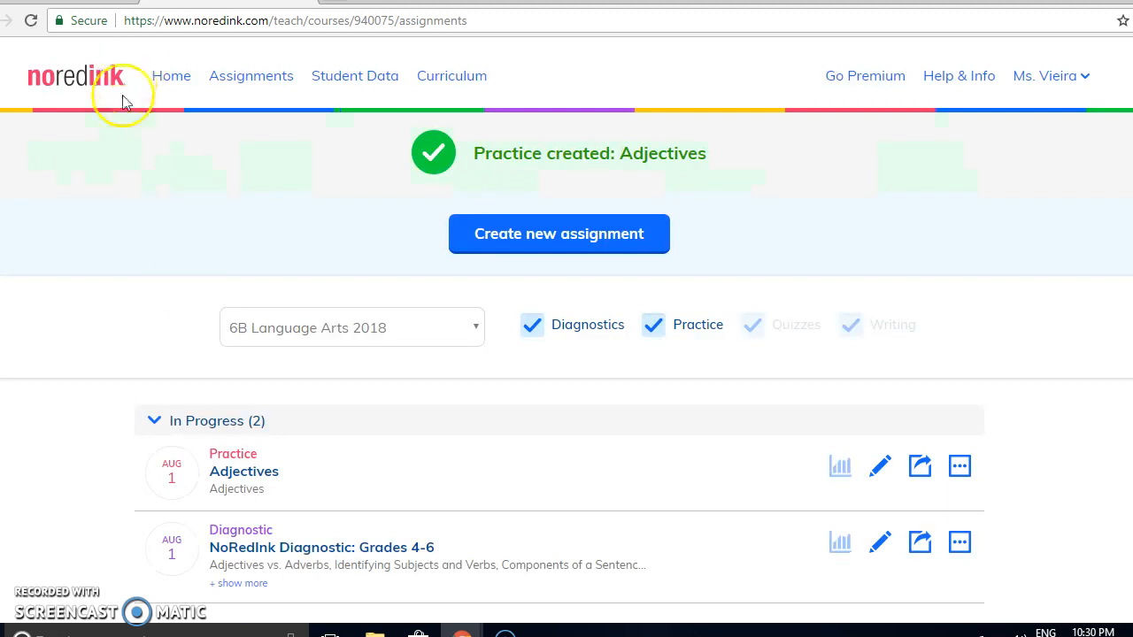
Step: Return to the teacher homepage and view NoRedInk as a student to examine the assigned work
click(168, 76)
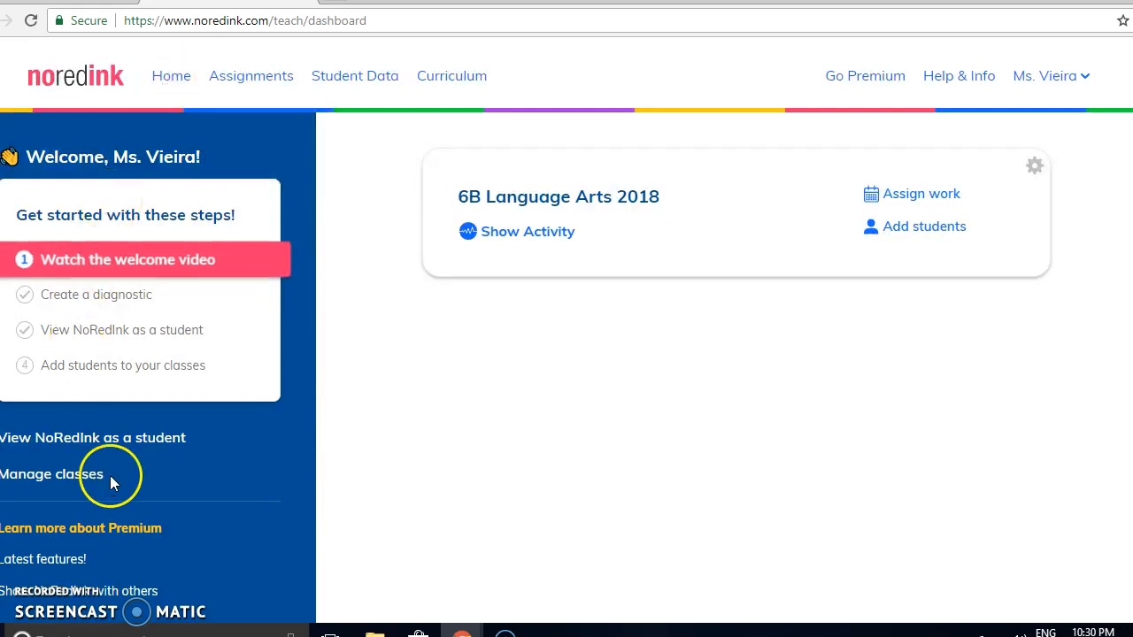
click(64, 439)
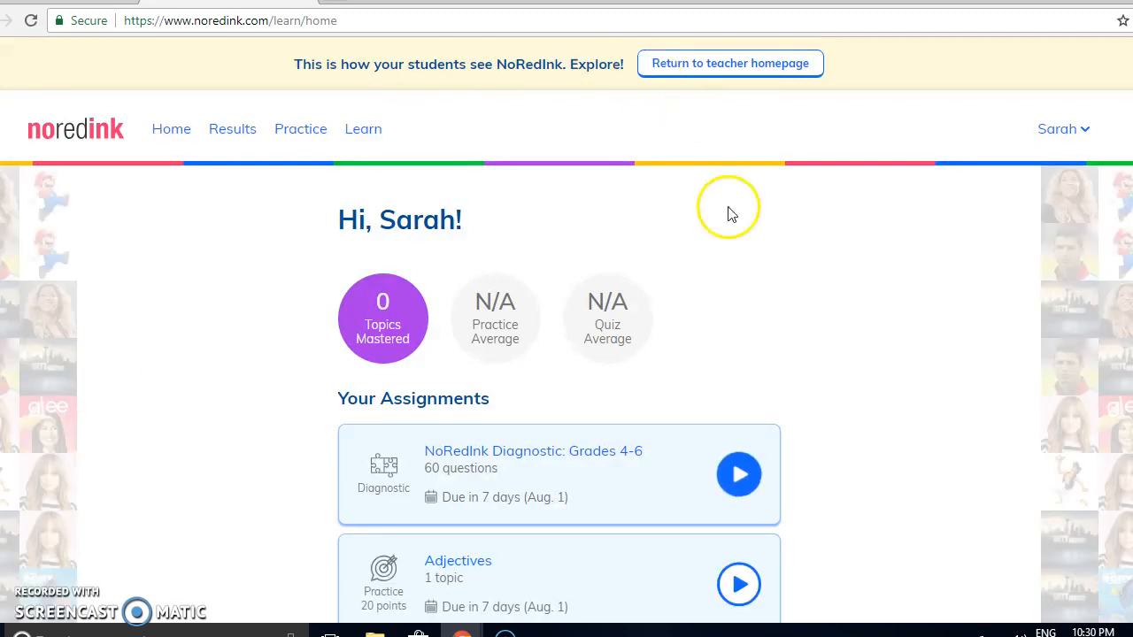
scroll(729, 215, down, 2)
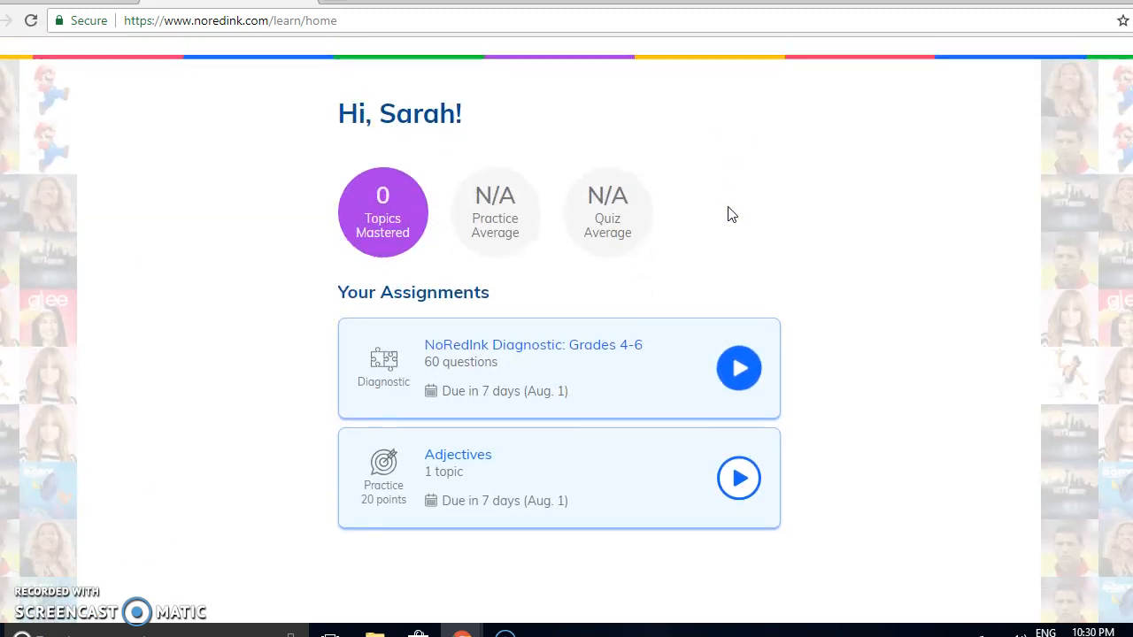
scroll(731, 214, down, 1)
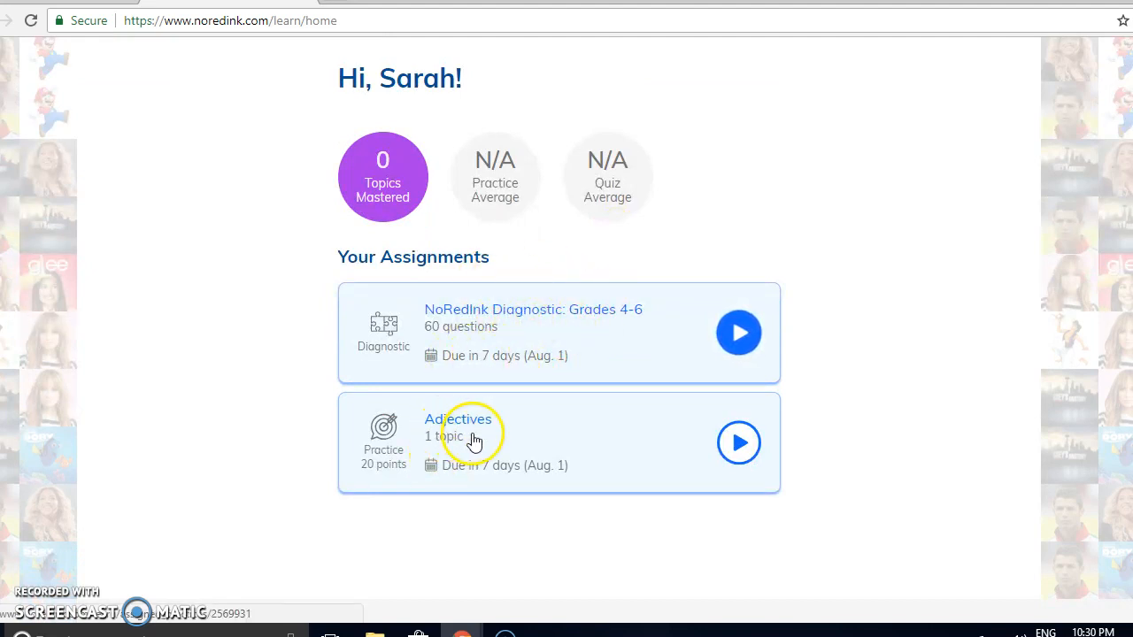
Step: Open the Adjectives assignment as a student and begin practicing "What Does the Adjective Describe?"
click(739, 444)
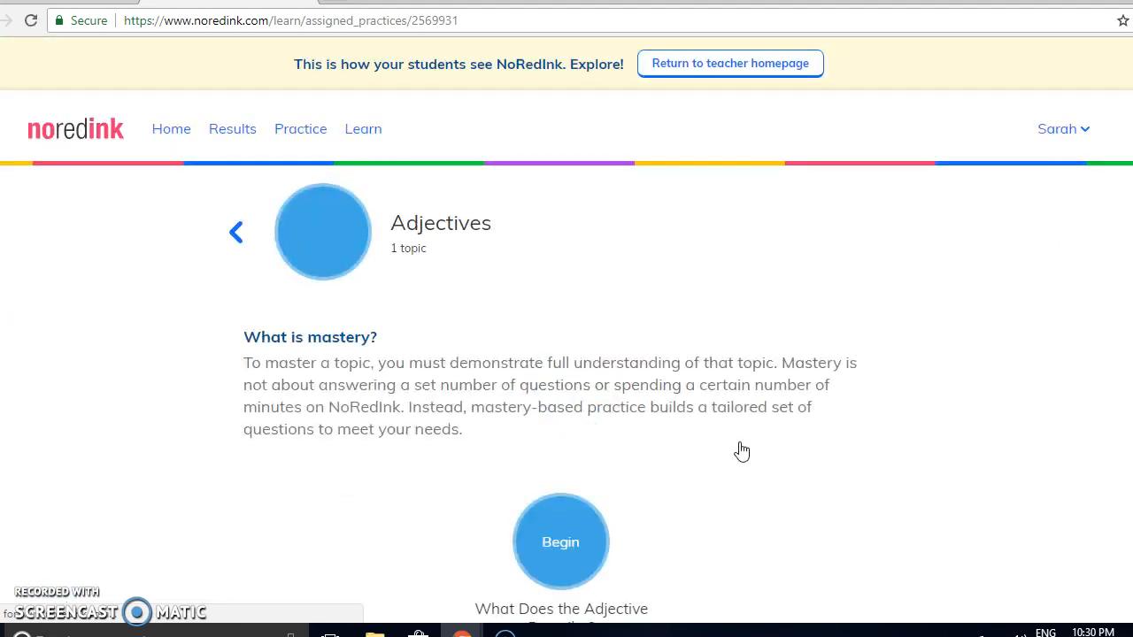
click(1018, 363)
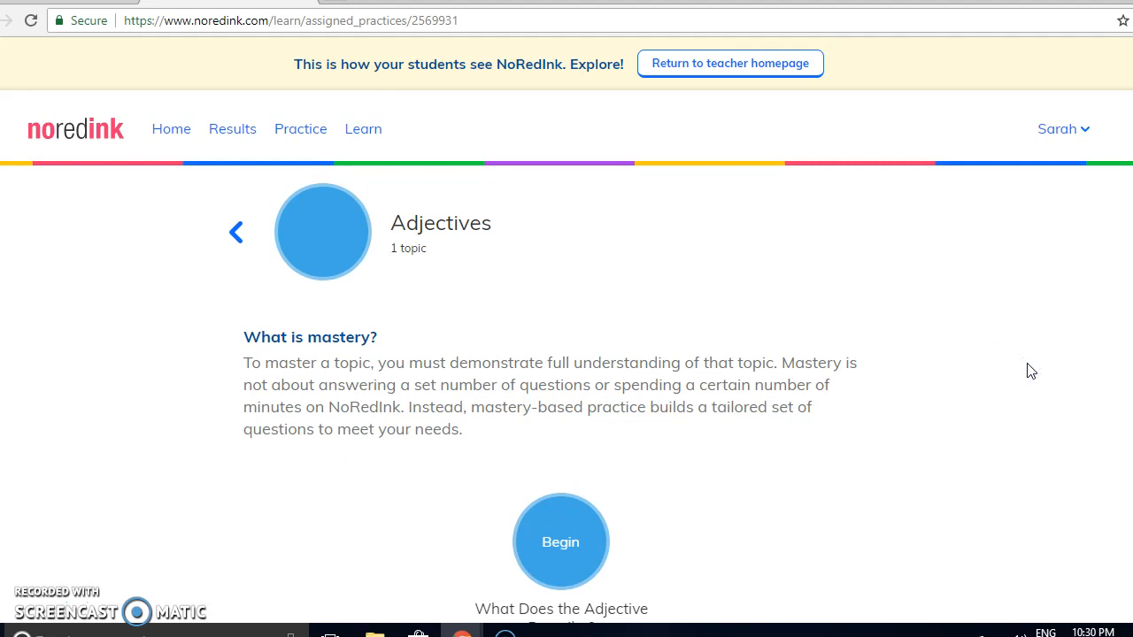
scroll(1030, 371, down, 1)
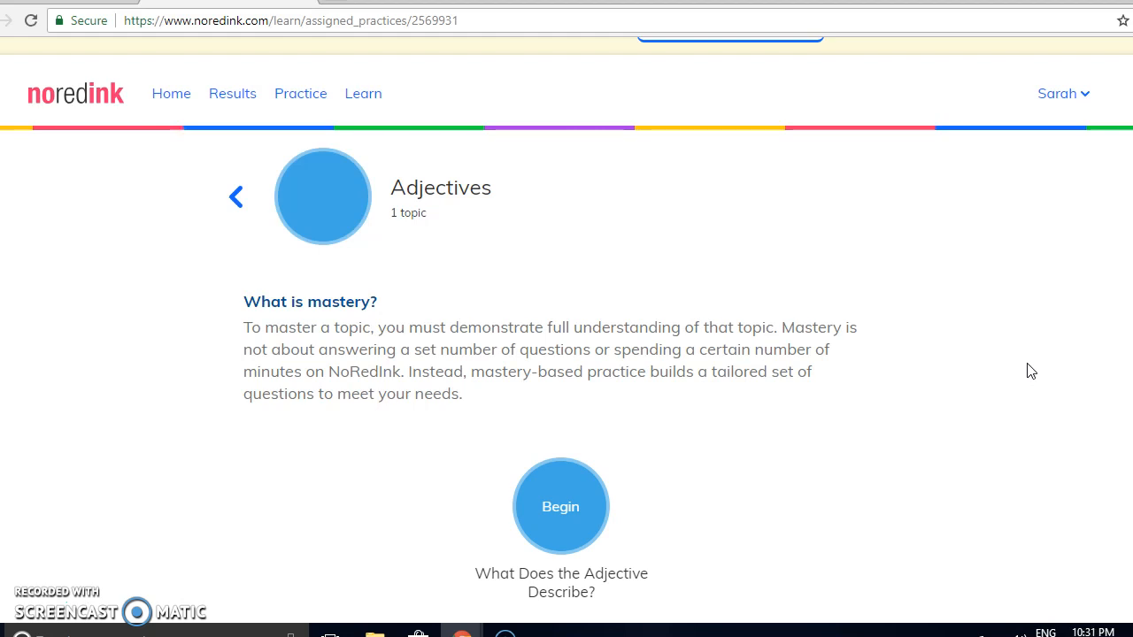
click(563, 521)
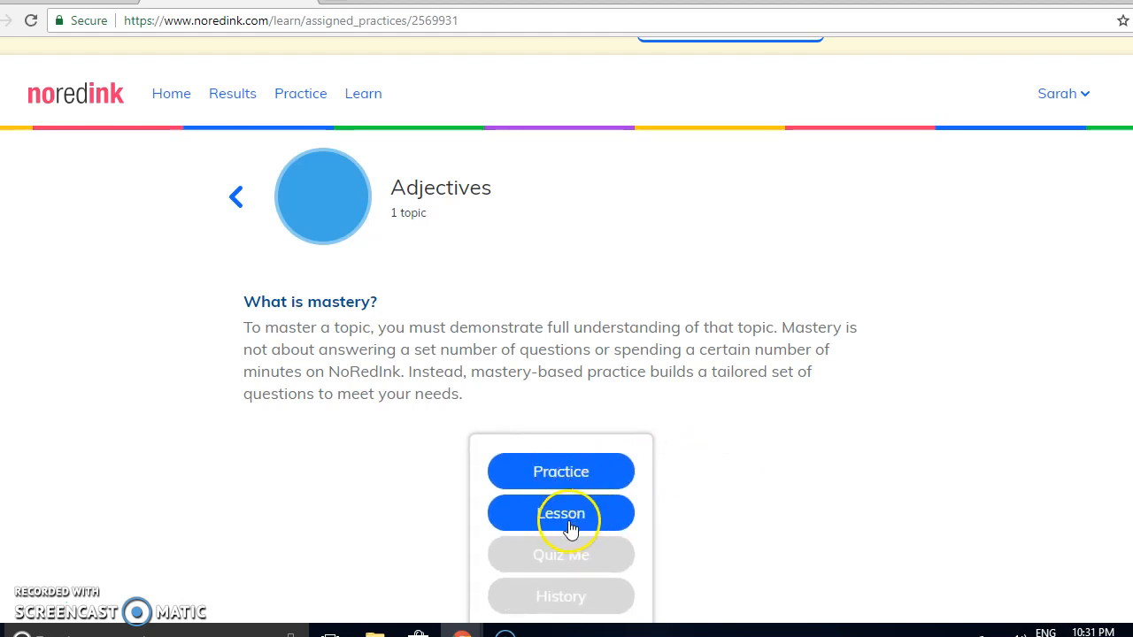
click(577, 470)
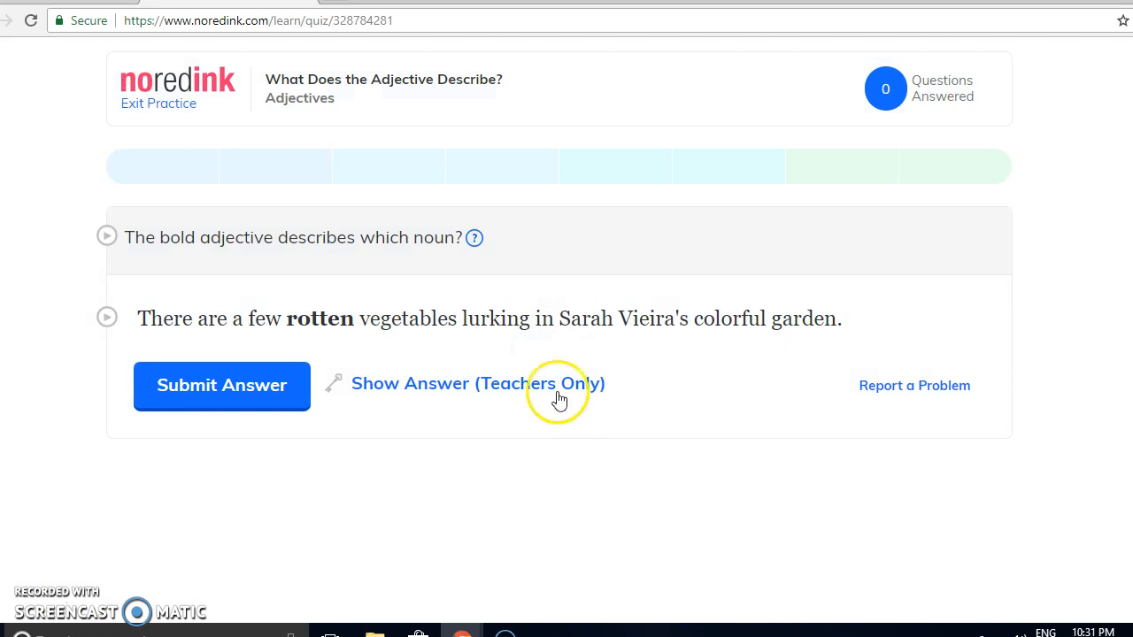
Step: Submit "vegetables" as the noun described by "rotten" and "the coach" as the noun described by "calm"
click(607, 317)
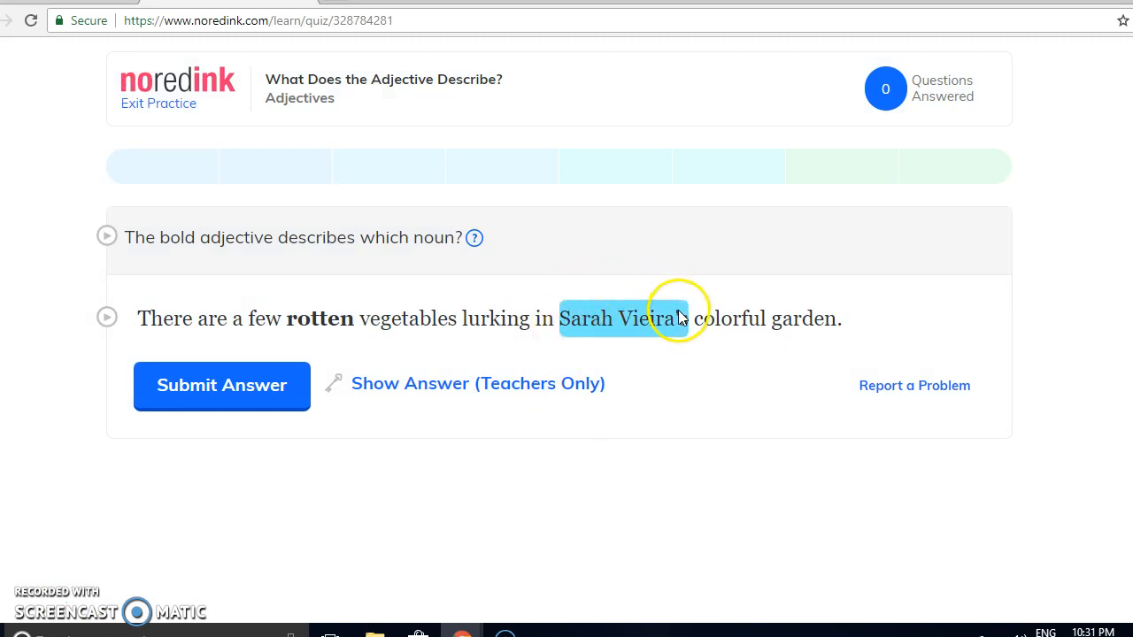
click(651, 303)
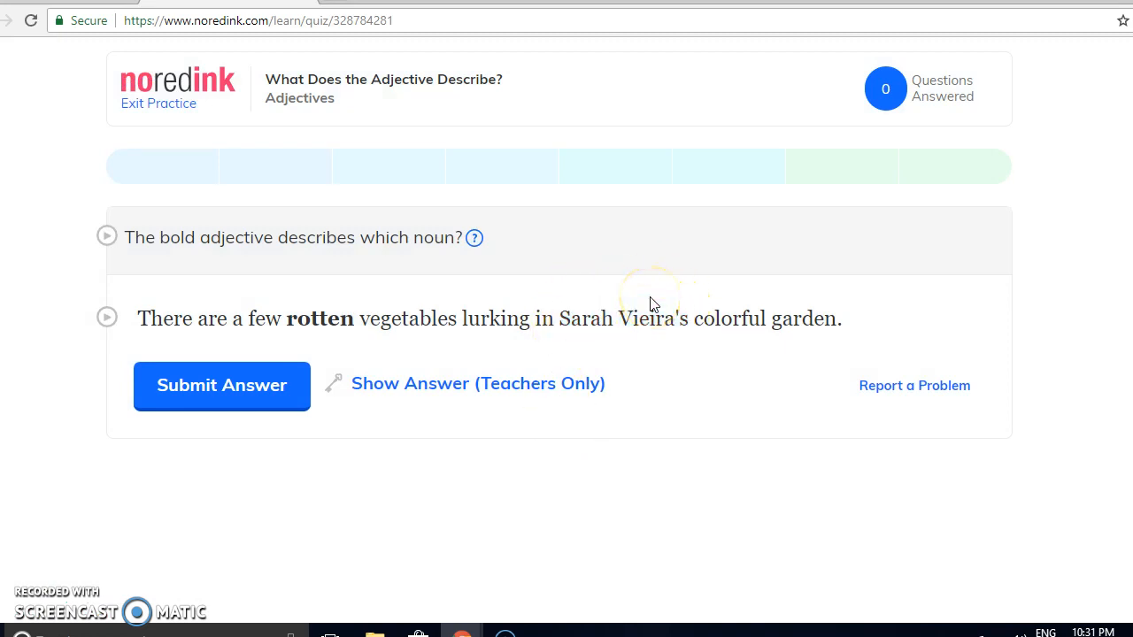
click(624, 330)
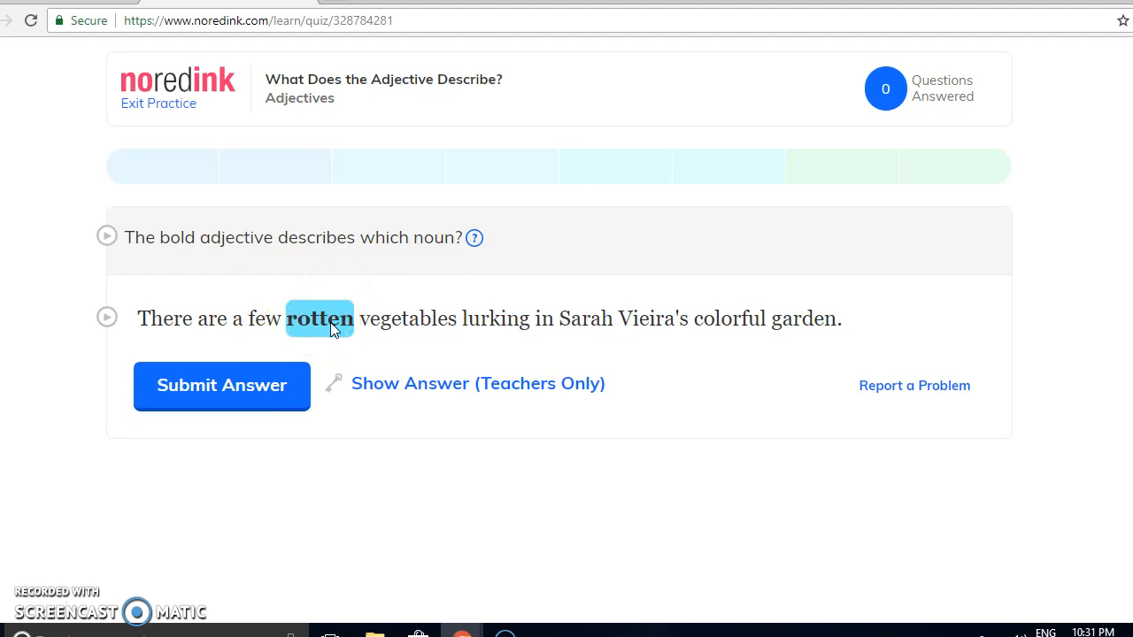
click(389, 318)
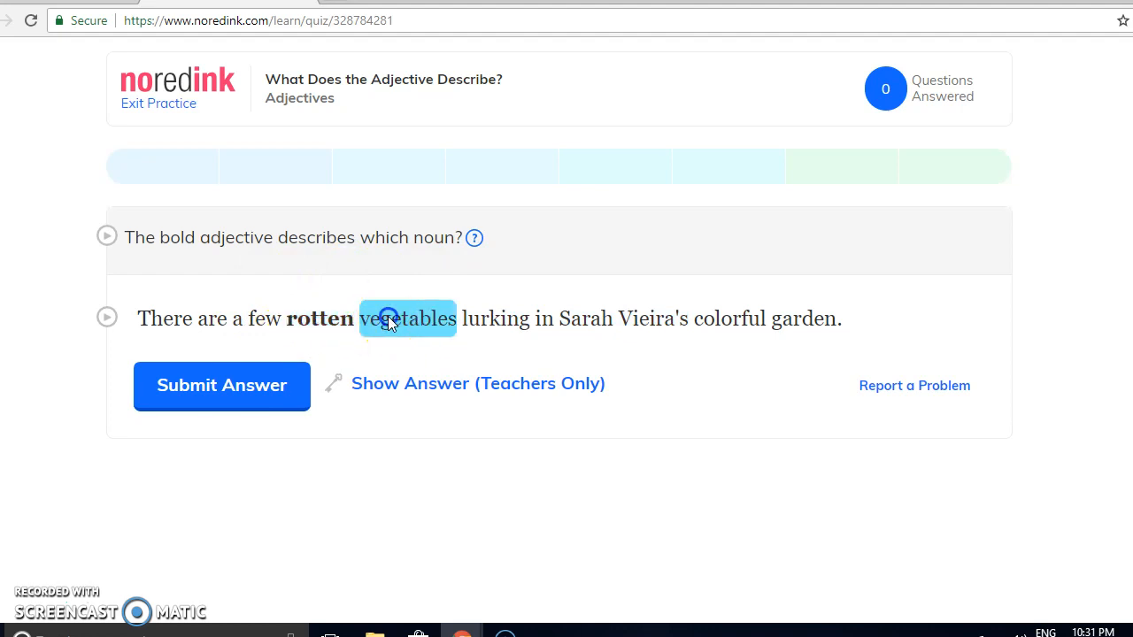
click(190, 387)
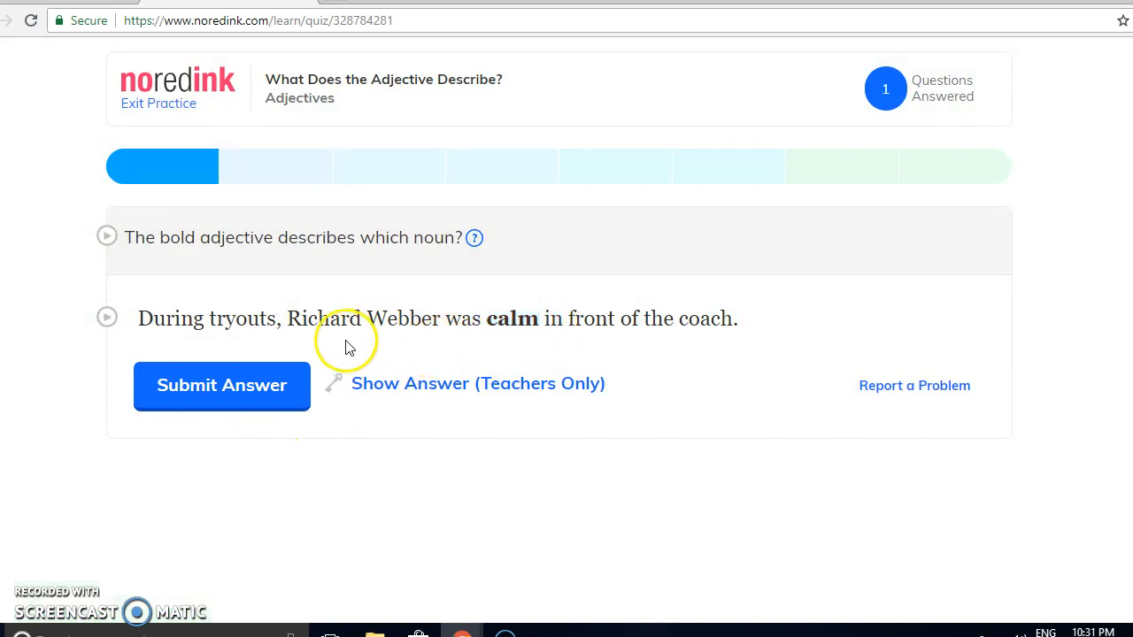
click(706, 318)
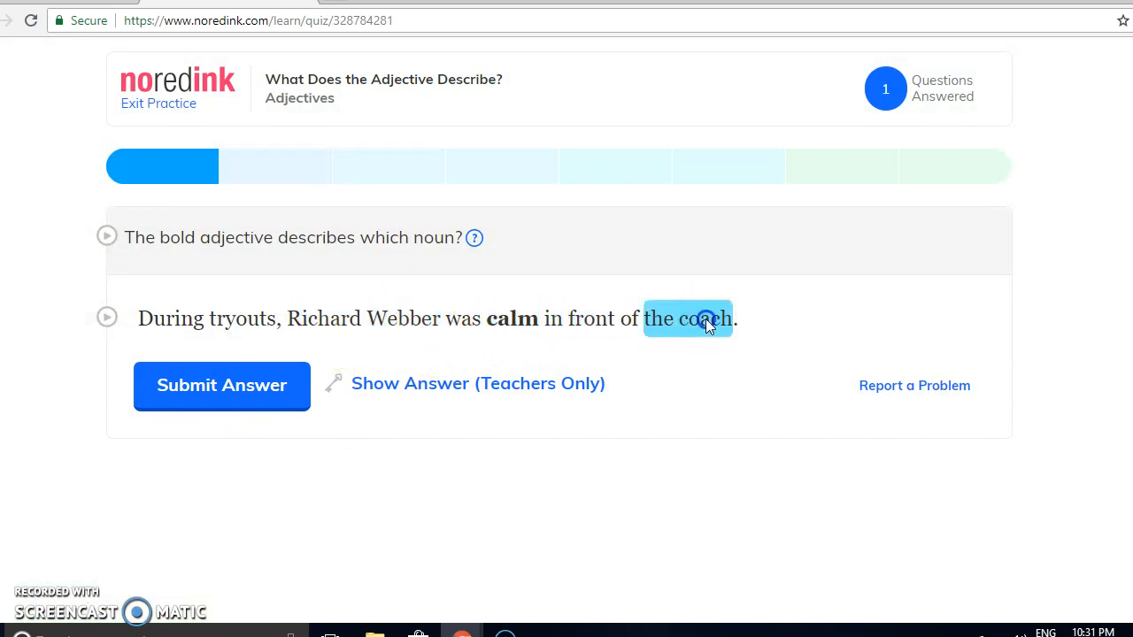
click(230, 386)
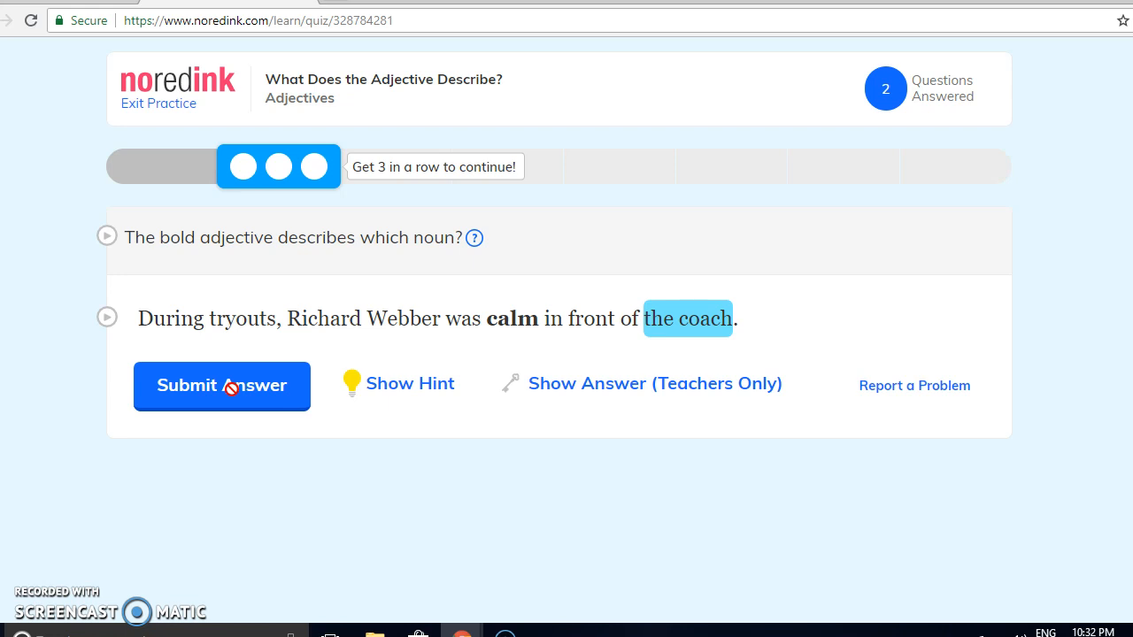
Step: View the hint and the teachers-only correct answer for the question about the adjective "calm"
click(402, 382)
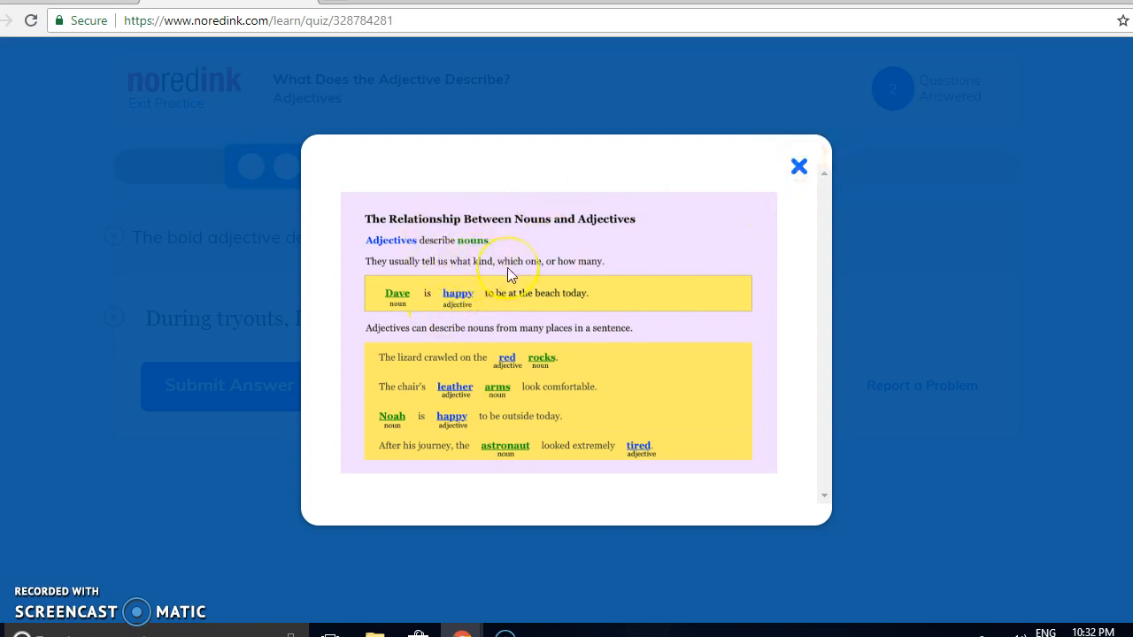
right_click(796, 168)
right_click(798, 168)
right_click(800, 166)
click(800, 166)
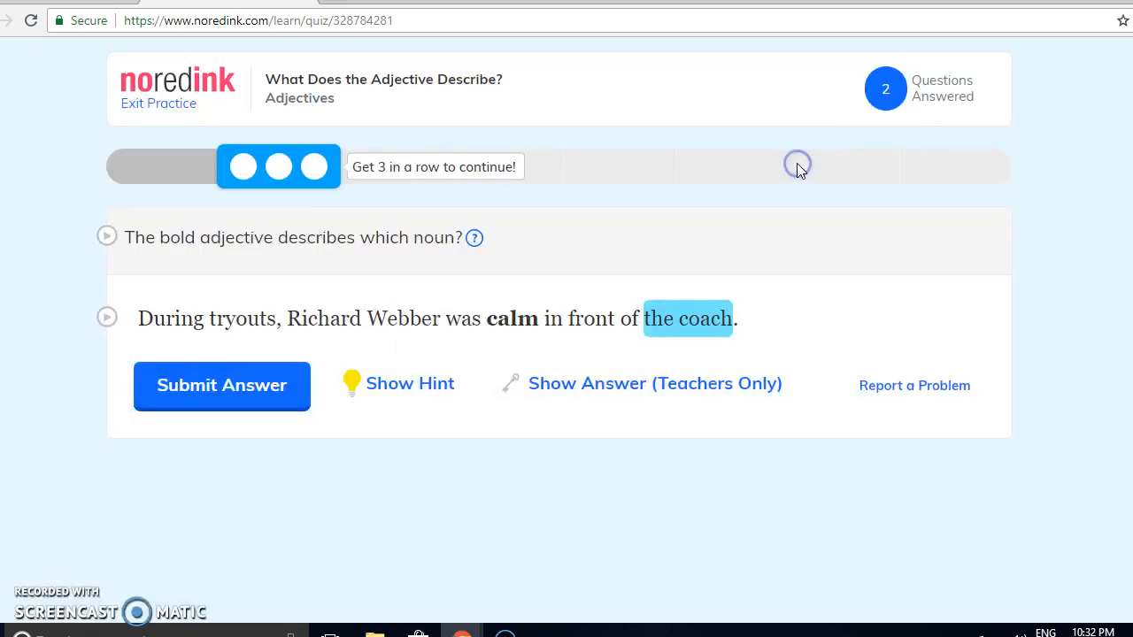
click(595, 387)
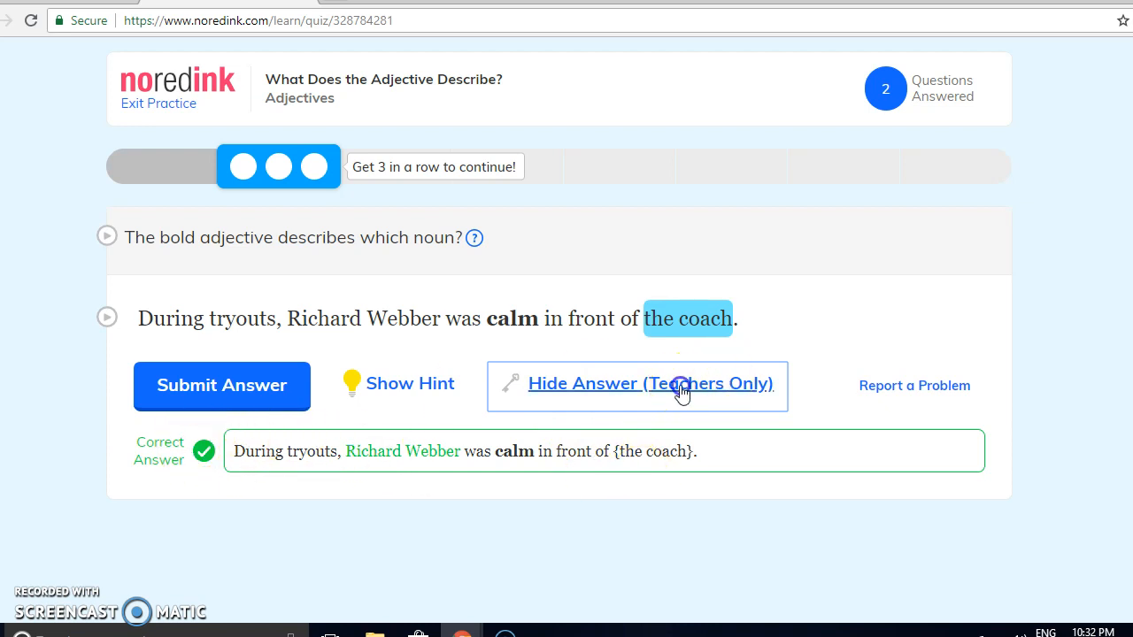
click(680, 392)
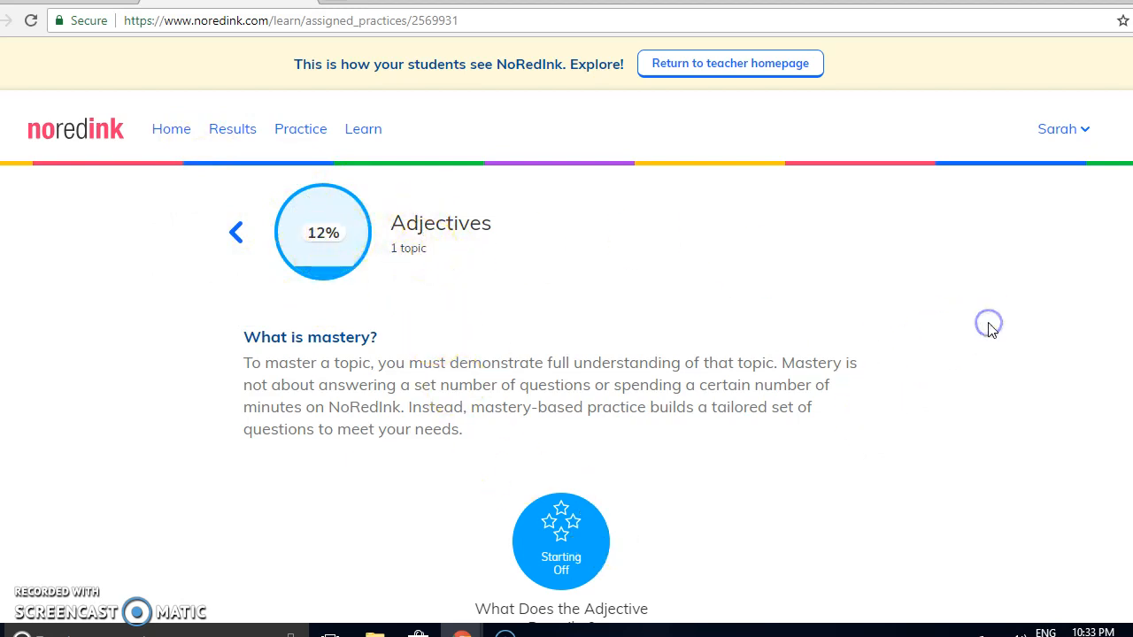
Step: Leave the student view for the teacher homepage and start a new assignment for 6B Language Arts 2018
scroll(992, 331, down, 1)
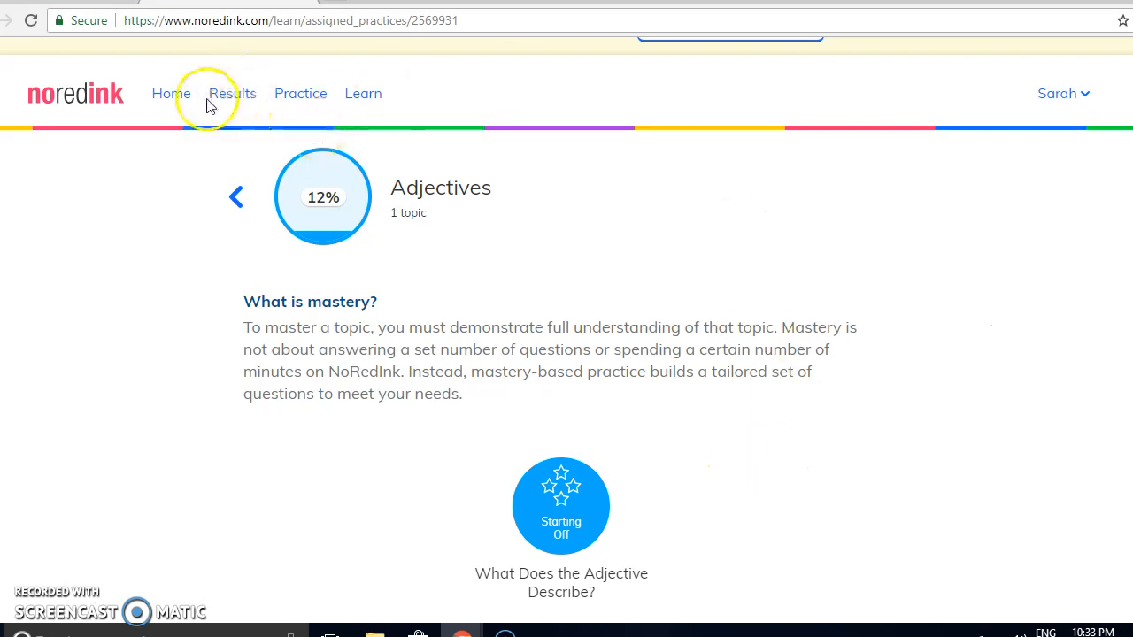
click(177, 98)
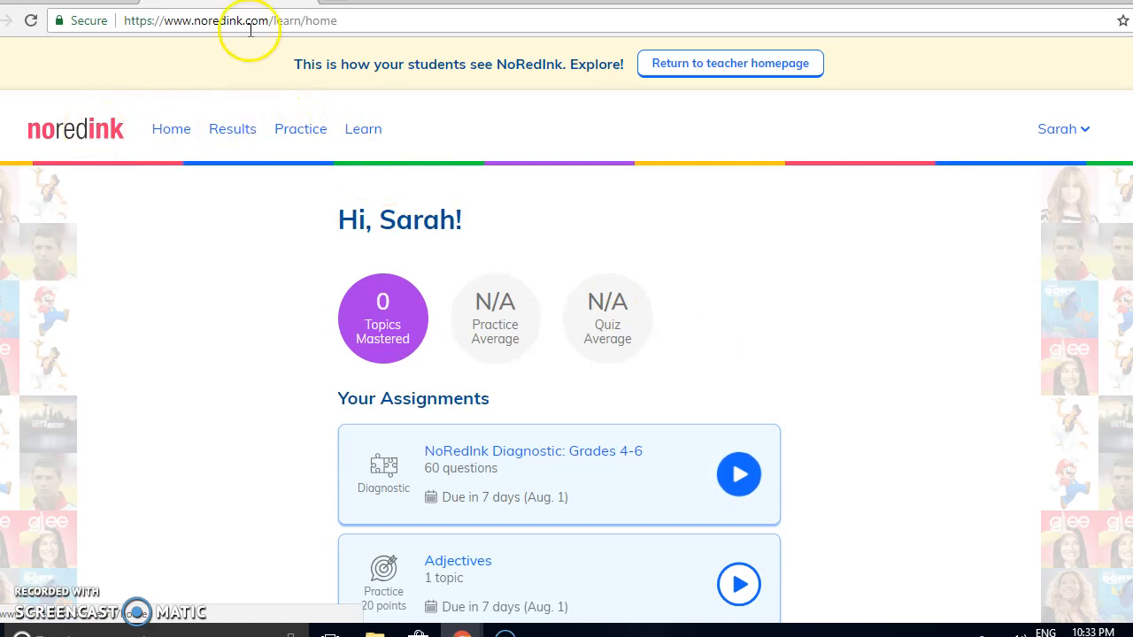
click(709, 71)
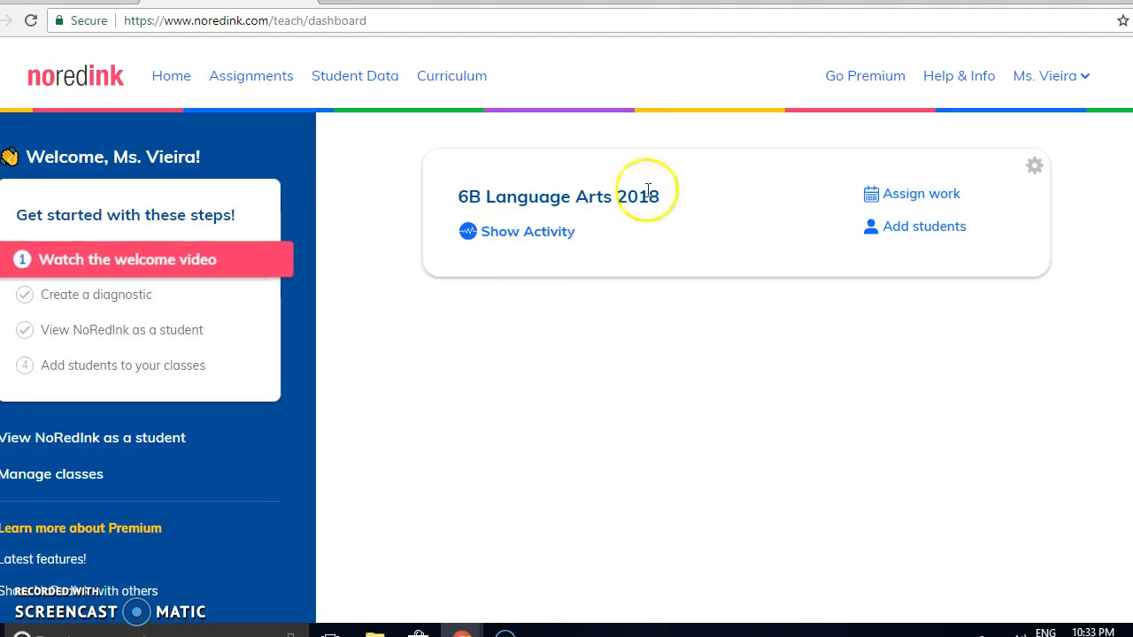
click(920, 204)
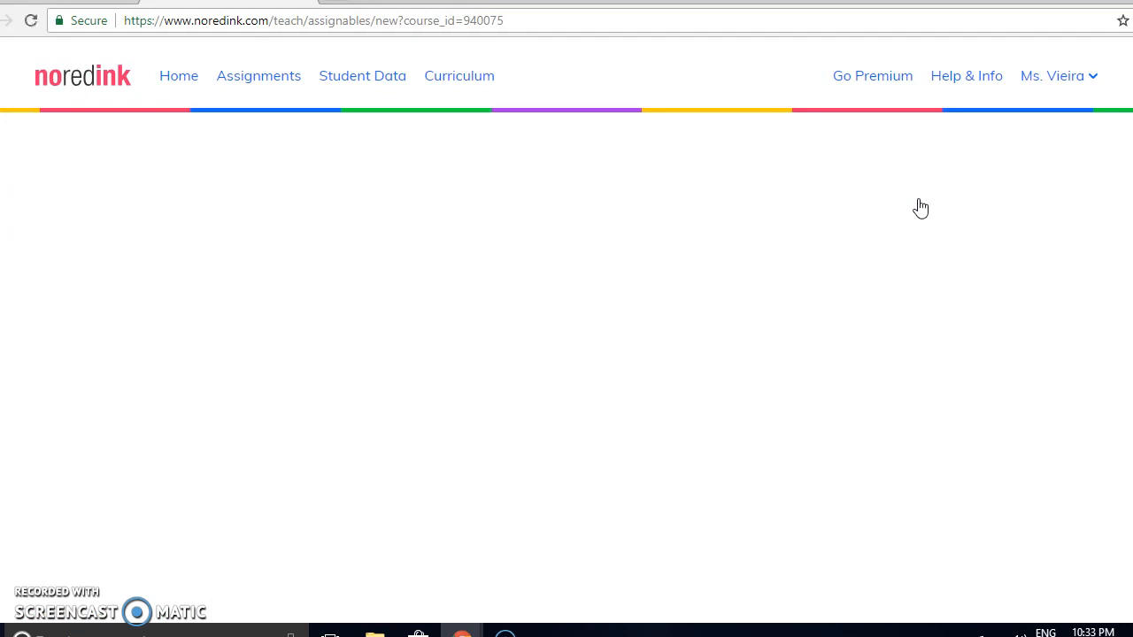
Step: Choose Quiz as the assignment type, filter the content to Writing and look through the Conclusion Paragraphs topics
click(662, 259)
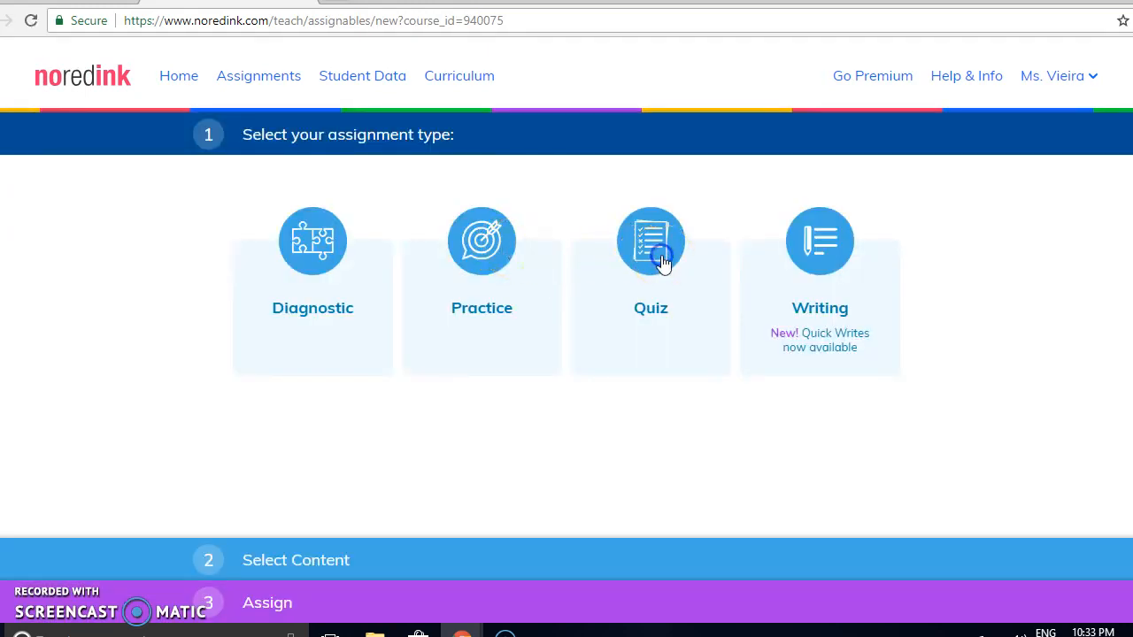
click(664, 262)
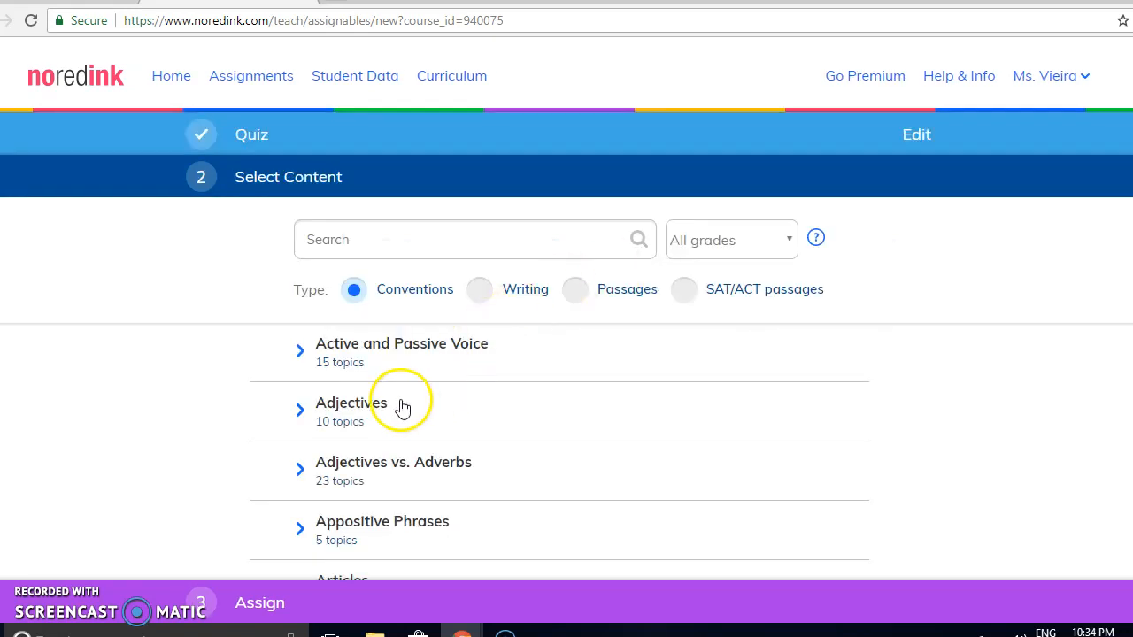
click(480, 291)
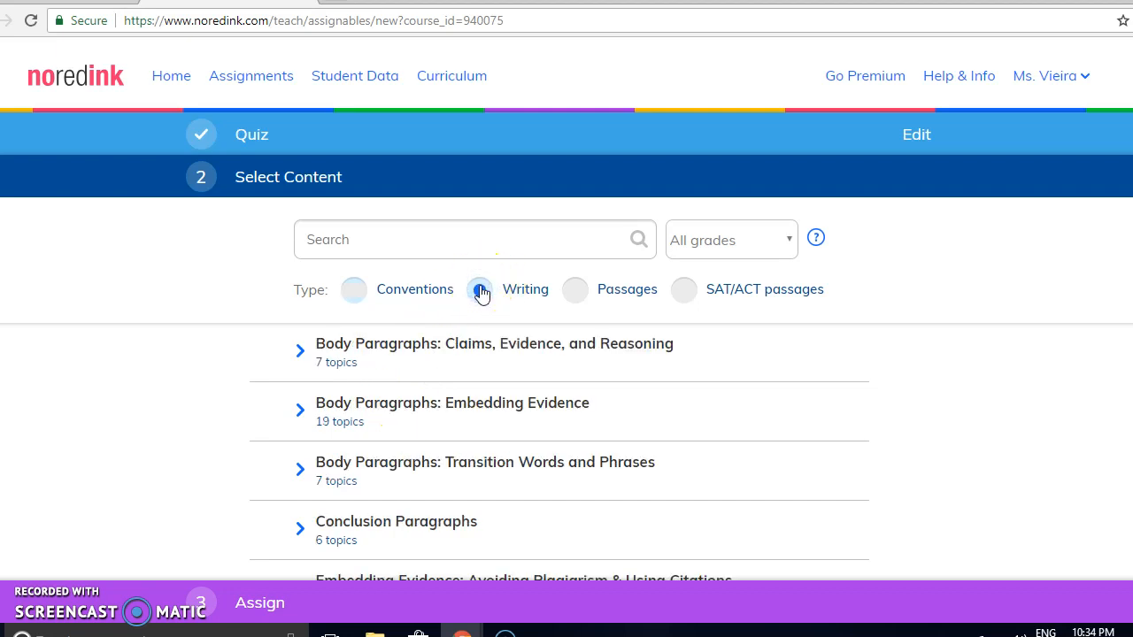
click(402, 529)
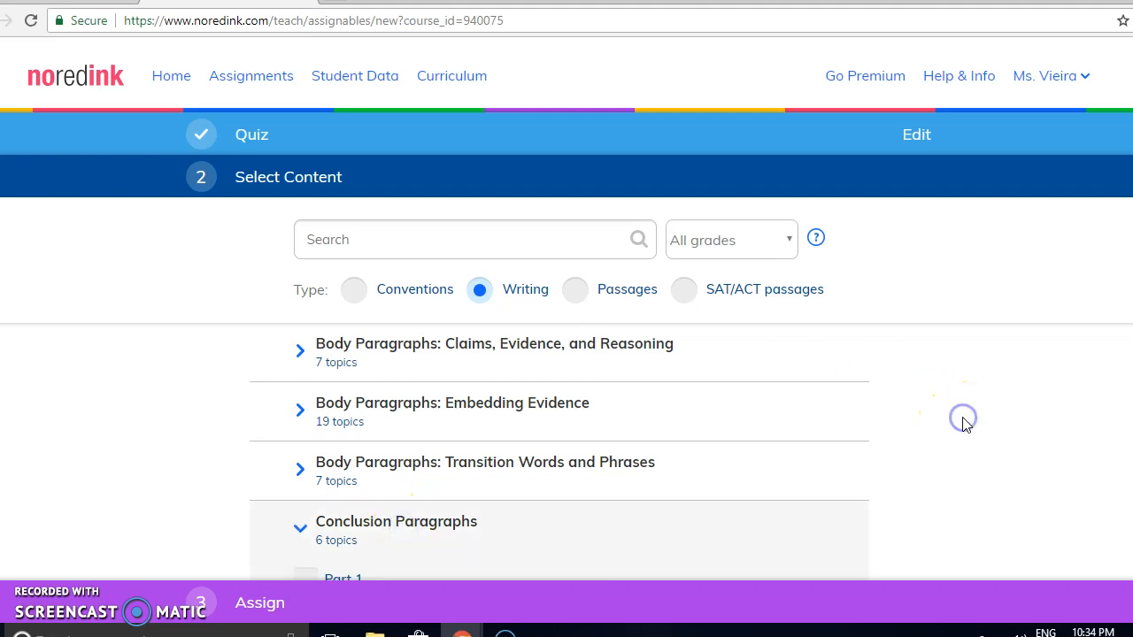
scroll(966, 426, down, 2)
scroll(966, 426, down, 3)
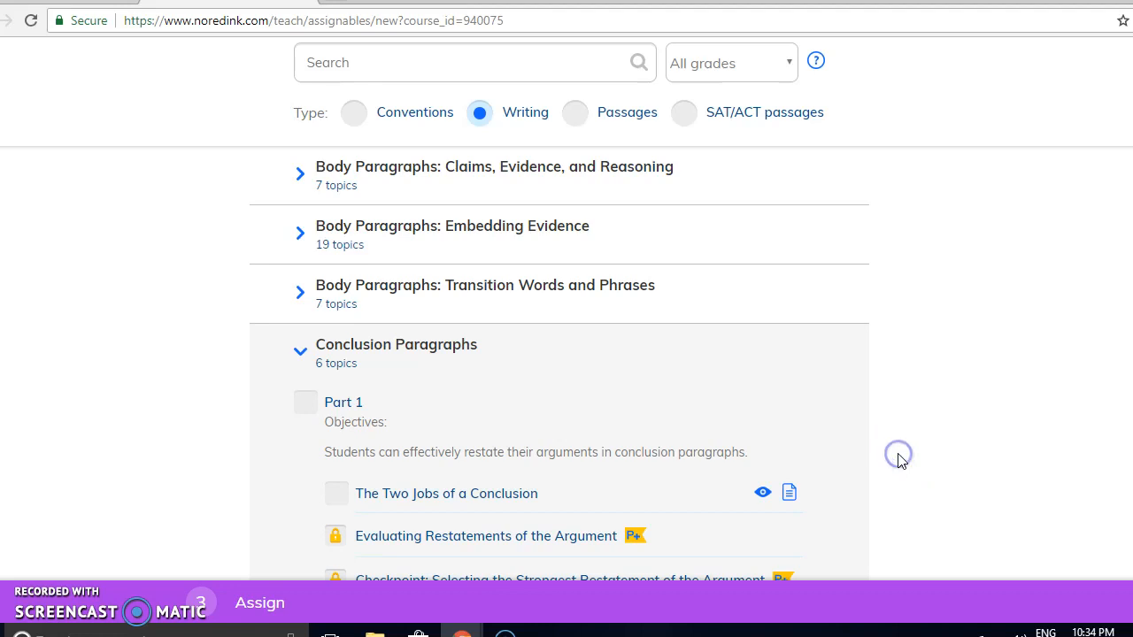
scroll(900, 460, down, 1)
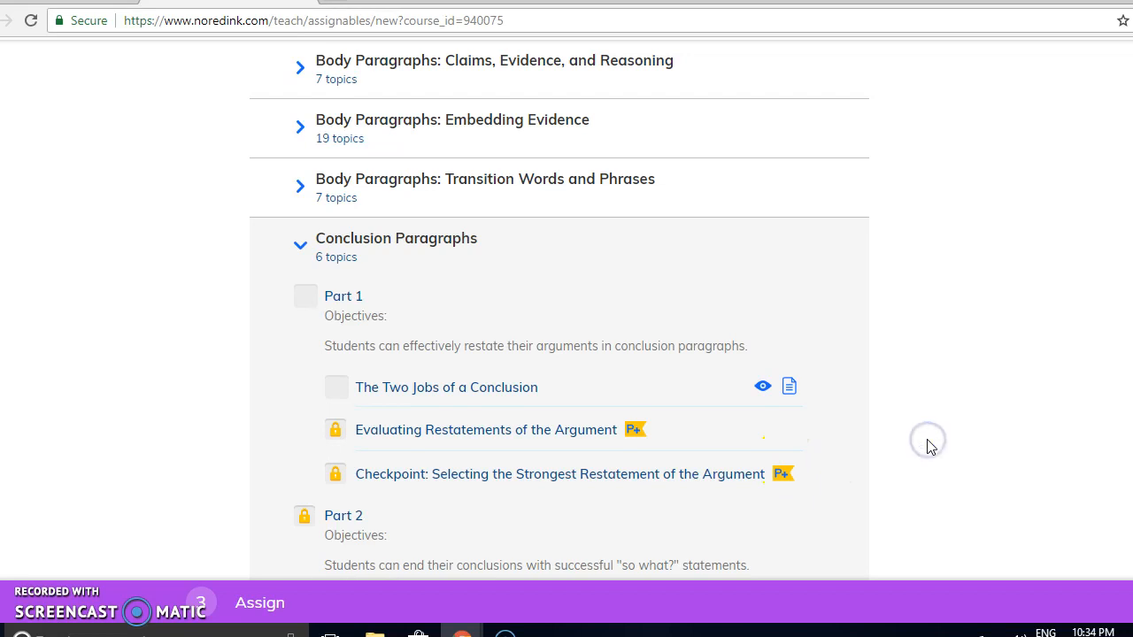
scroll(930, 447, down, 1)
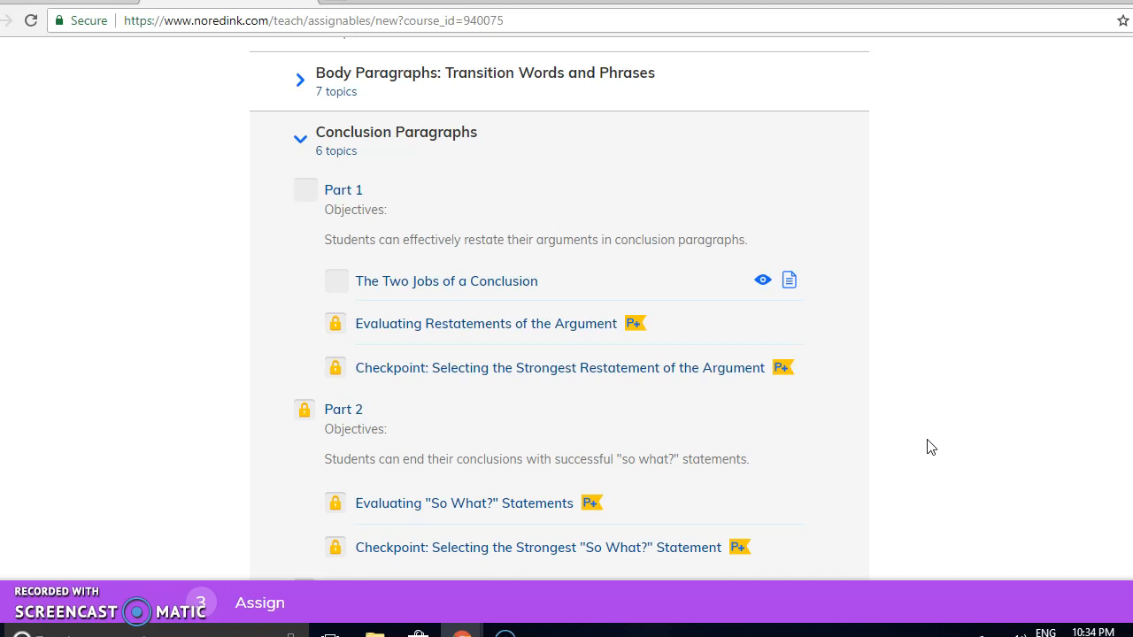
scroll(930, 447, down, 1)
scroll(931, 447, up, 5)
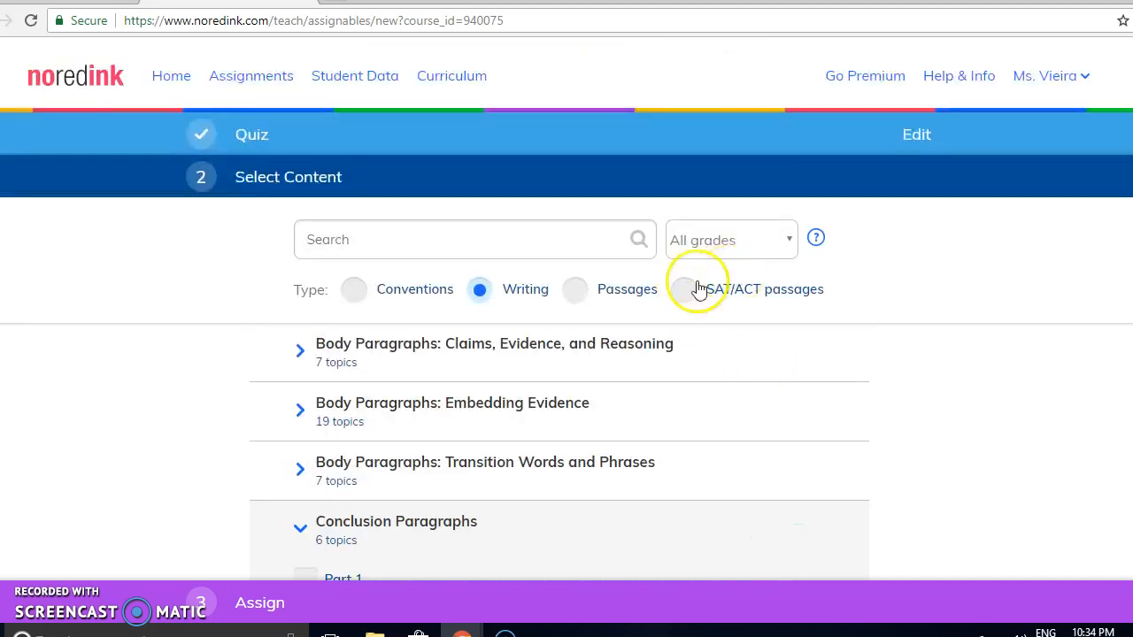
Step: Browse the Passages content for the quiz, switch to SAT/ACT passages and expand SAT Assist
click(576, 293)
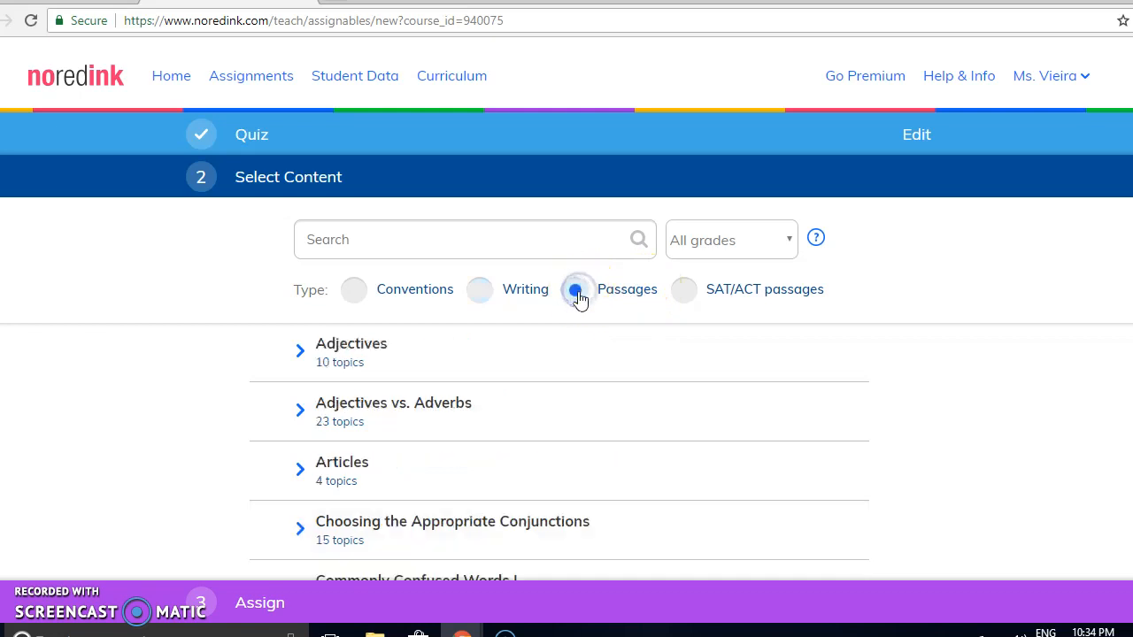
click(684, 292)
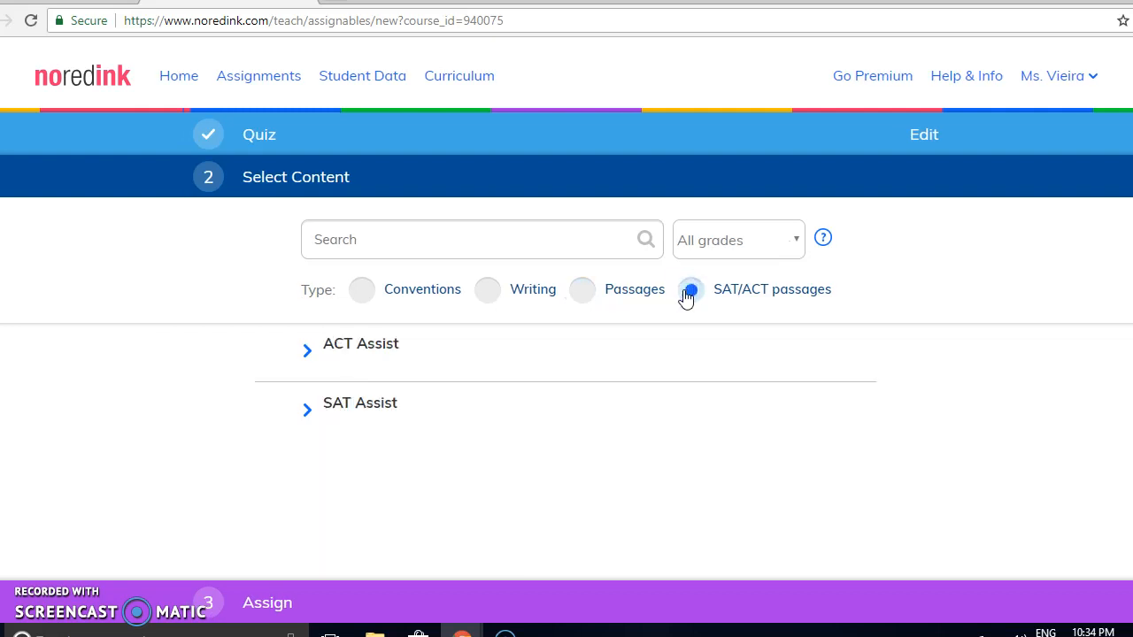
click(337, 412)
click(989, 462)
click(795, 239)
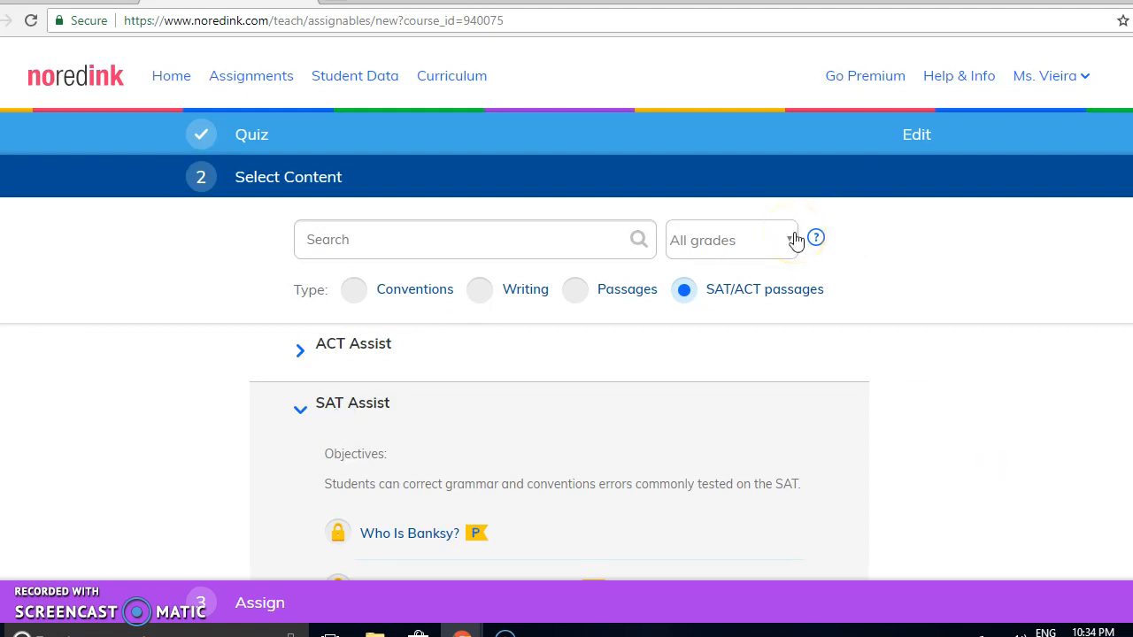
Step: Show the activity of 6B Language Arts 2018 on the teacher homepage and open the class management details
click(177, 77)
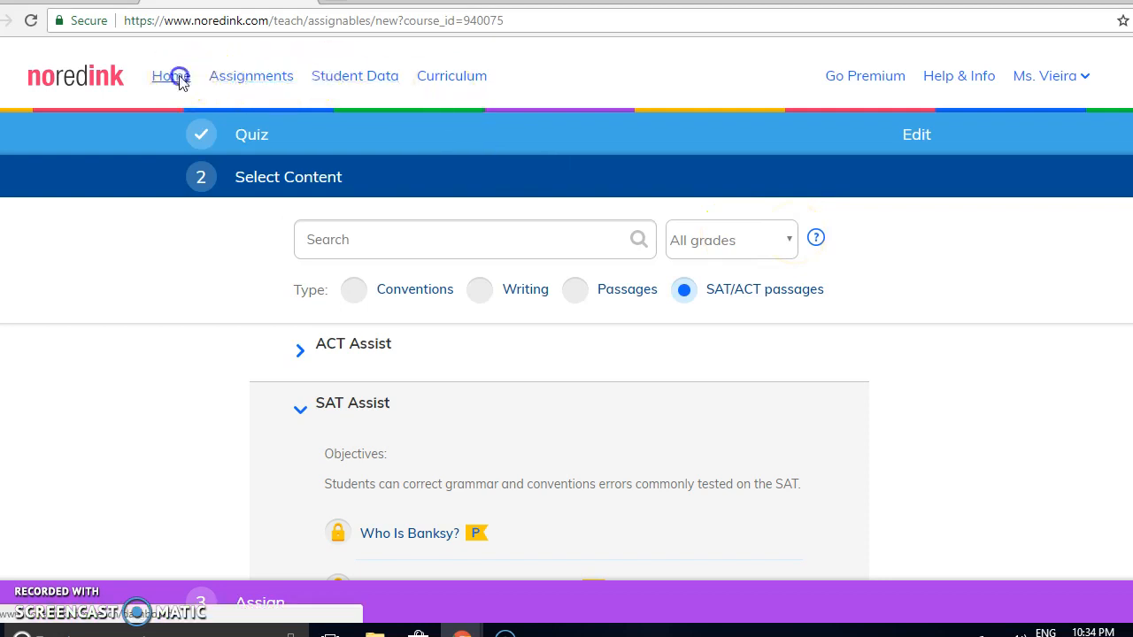
click(810, 188)
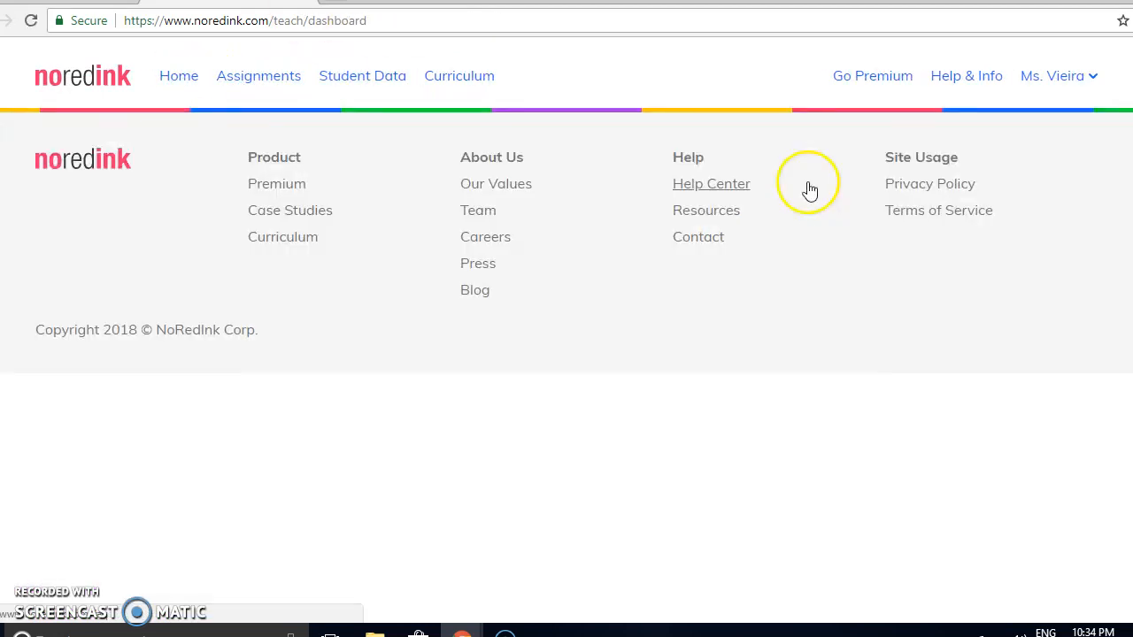
click(516, 234)
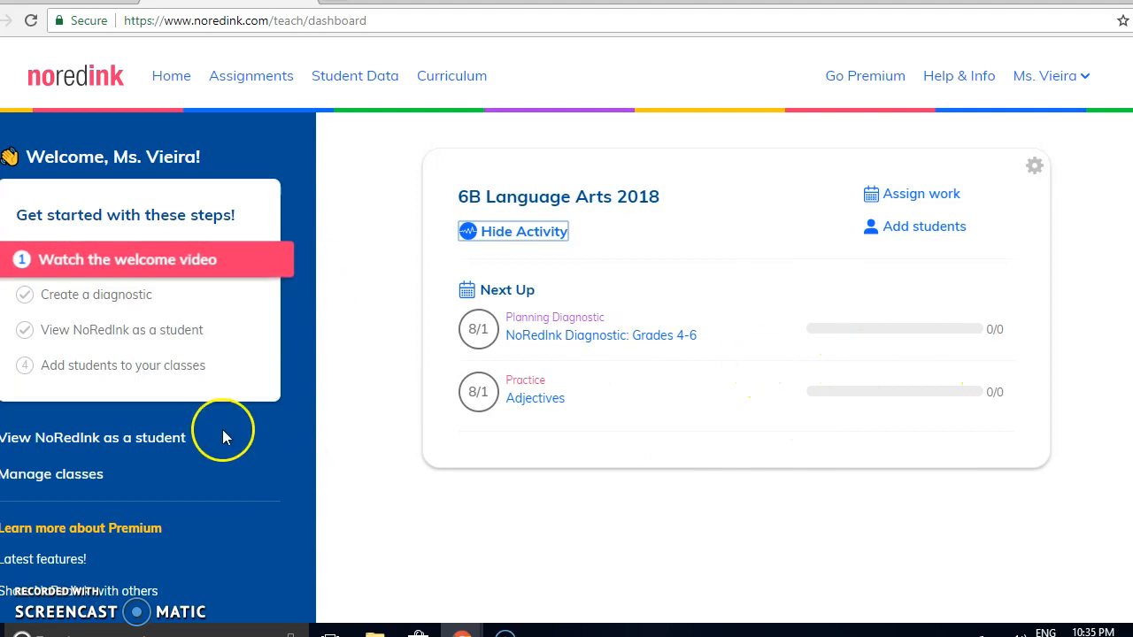
click(61, 476)
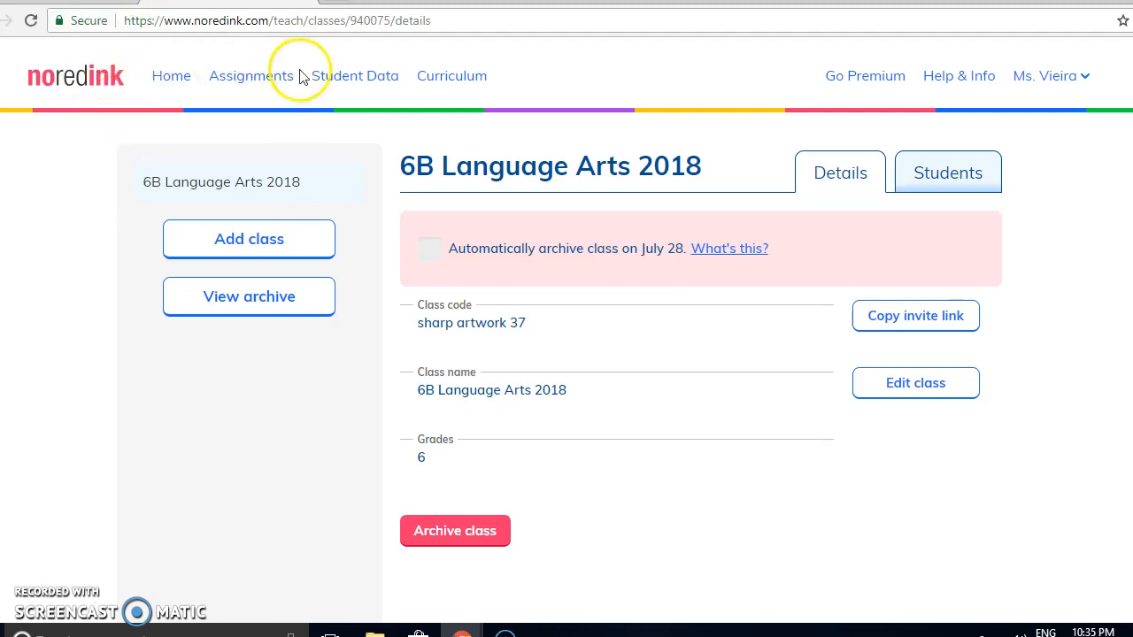
Step: Open the Curriculum Library, view its pathway grouping options and group the topics by grade level
click(452, 78)
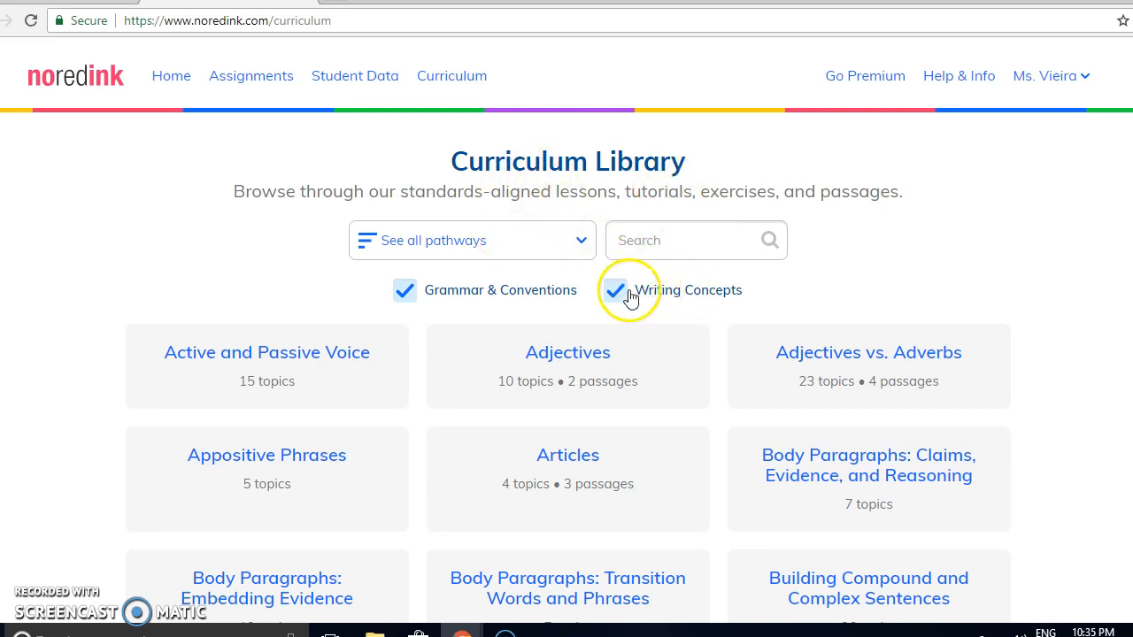
click(582, 242)
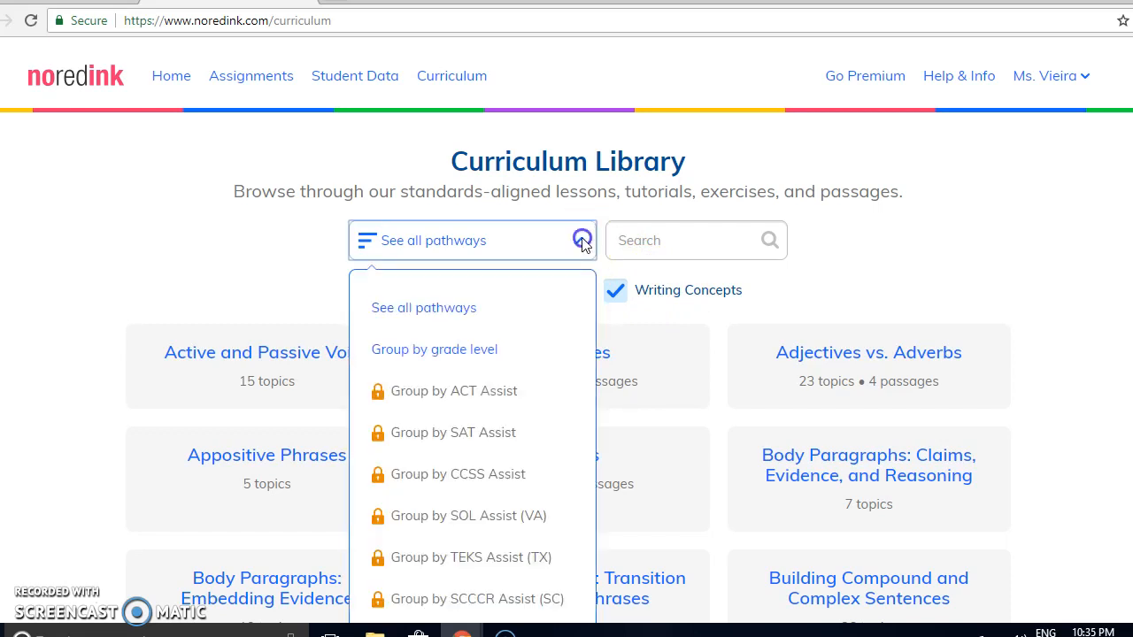
click(581, 242)
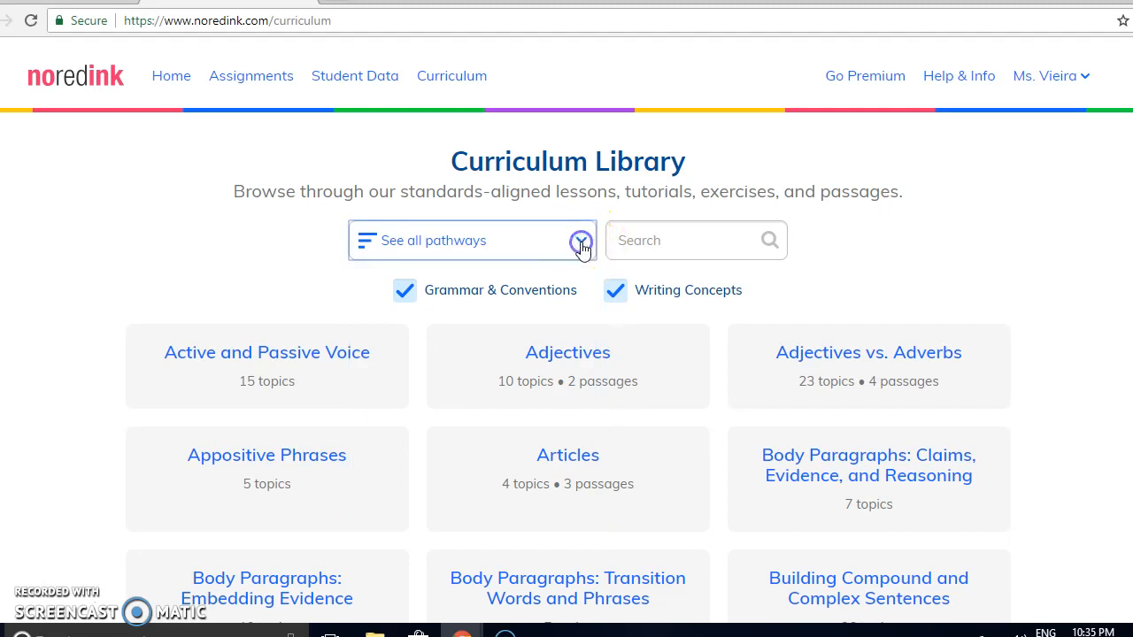
click(582, 242)
click(441, 280)
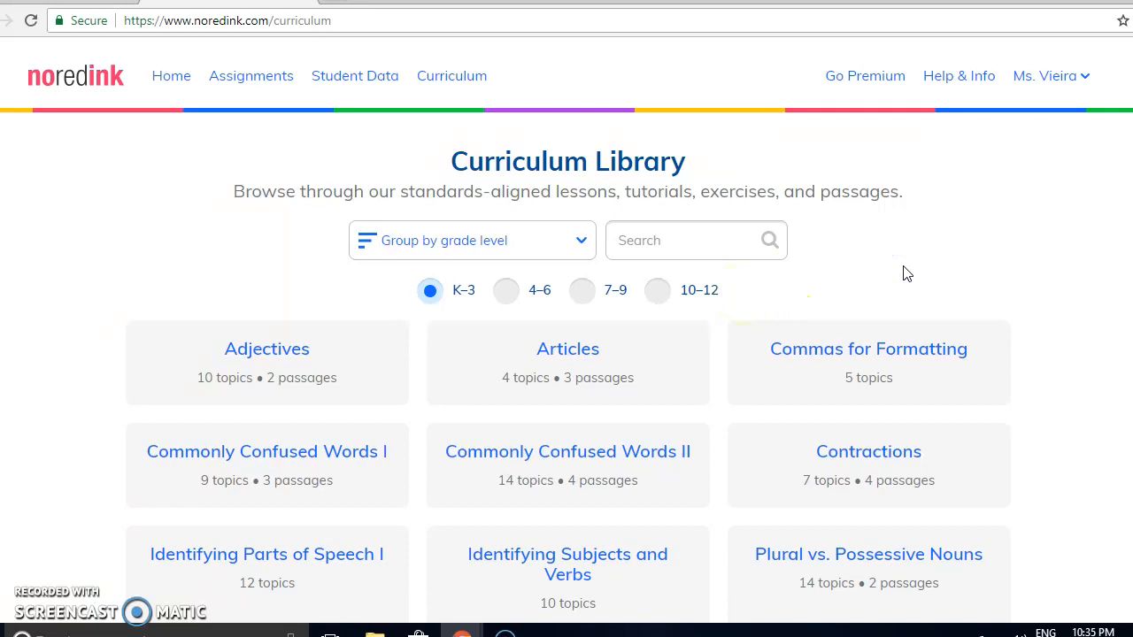
Step: Return to the teacher homepage and open the Our Values page from the site information links
click(175, 78)
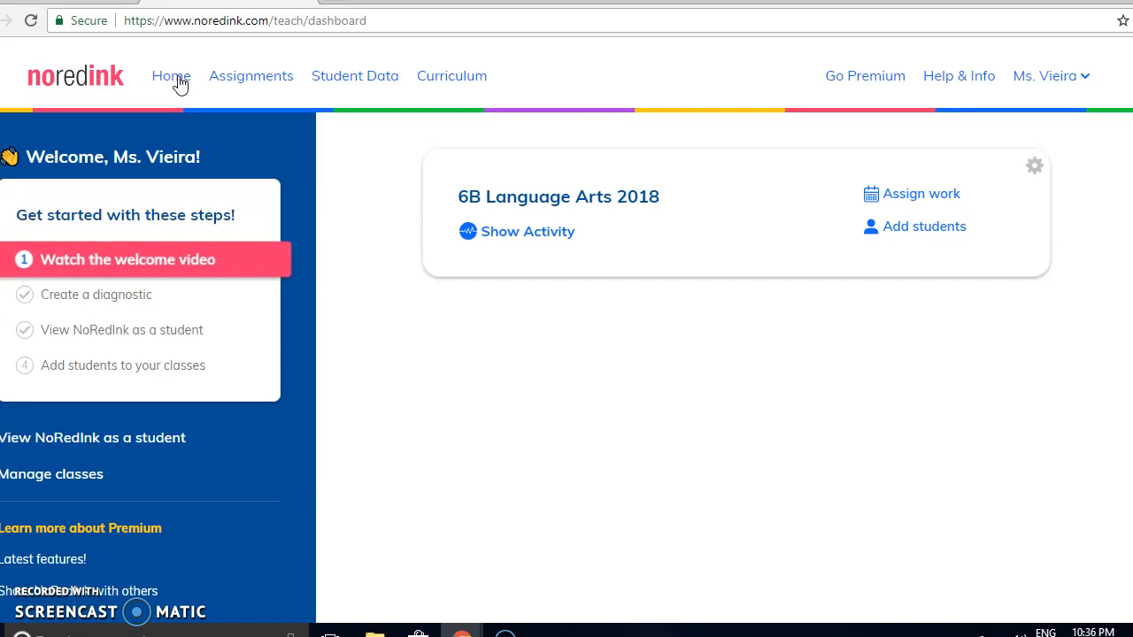
click(137, 78)
click(464, 422)
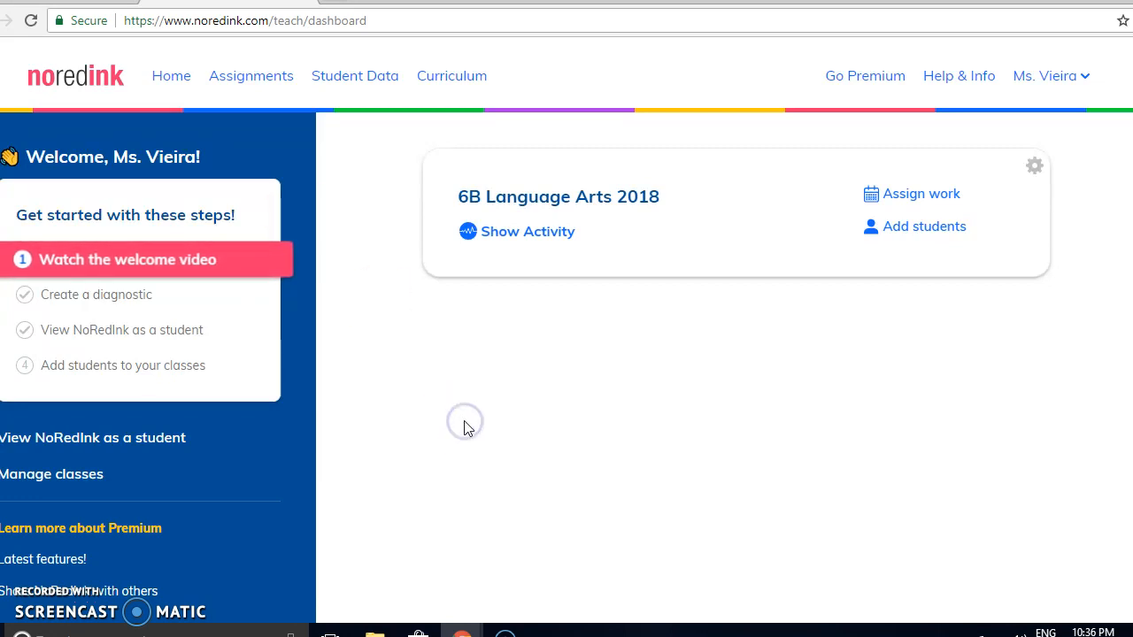
scroll(467, 428, down, 1)
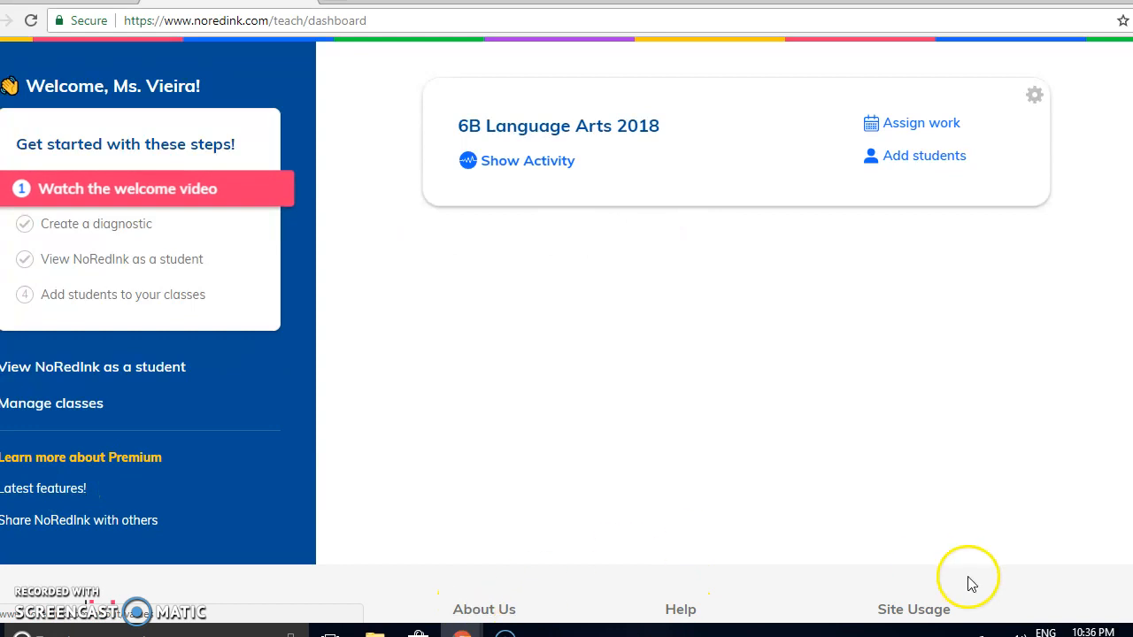
scroll(566, 318, down, 3)
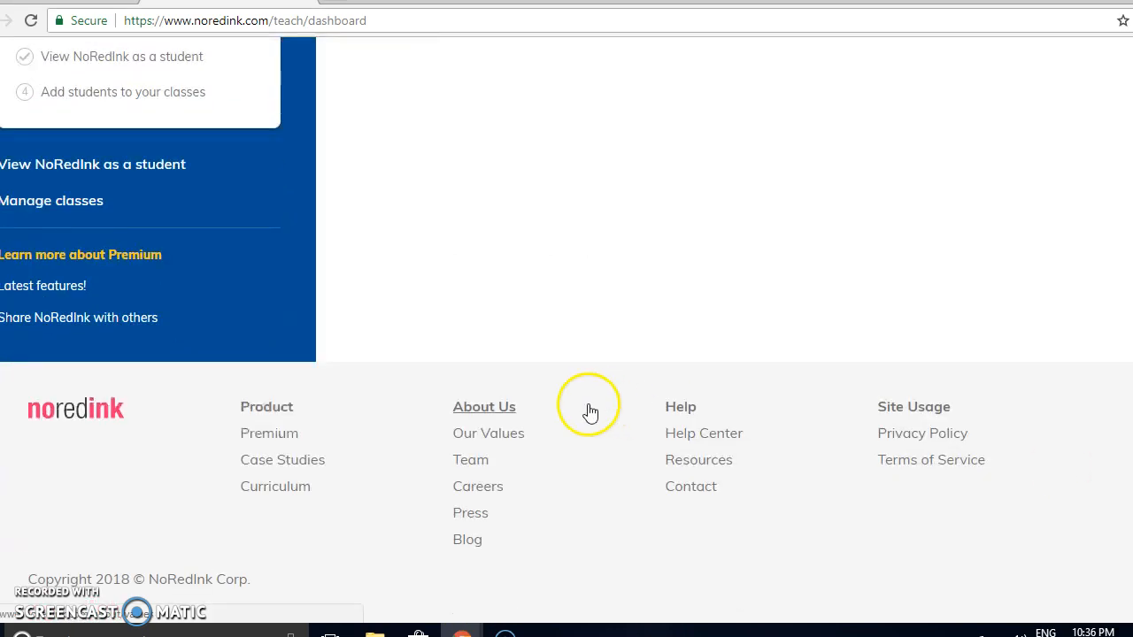
click(505, 440)
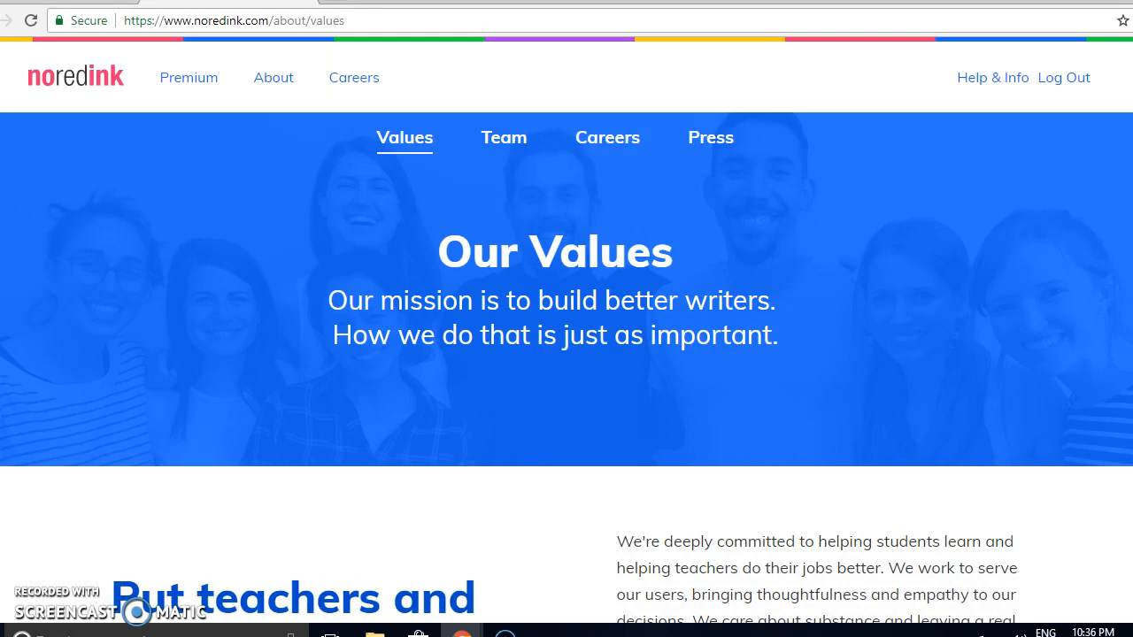
Step: Read through the company's values on the Our Values page, from "Put teachers and students first" to "Delight in our work"
scroll(566, 331, down, 2)
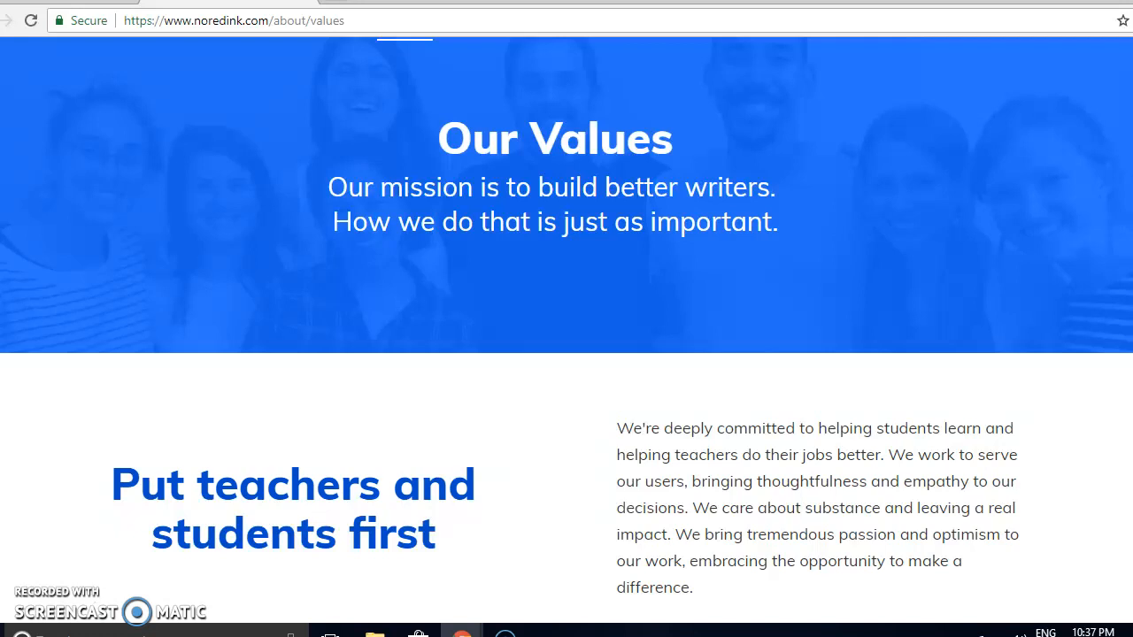
scroll(567, 330, down, 3)
scroll(567, 331, down, 3)
scroll(567, 330, down, 5)
scroll(567, 330, down, 3)
scroll(566, 330, down, 2)
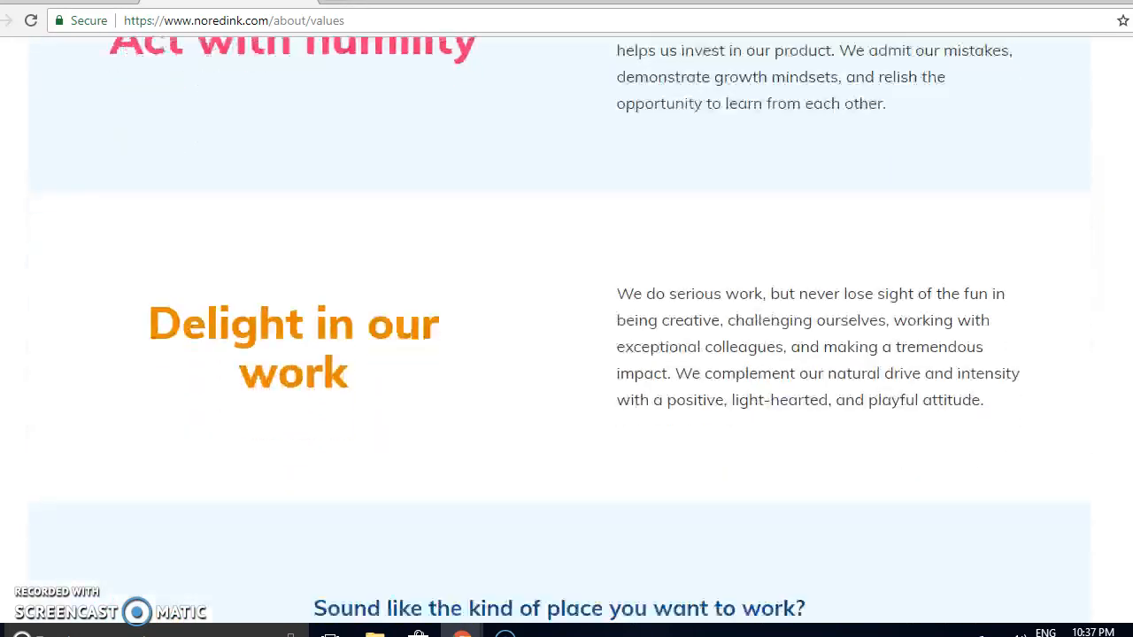